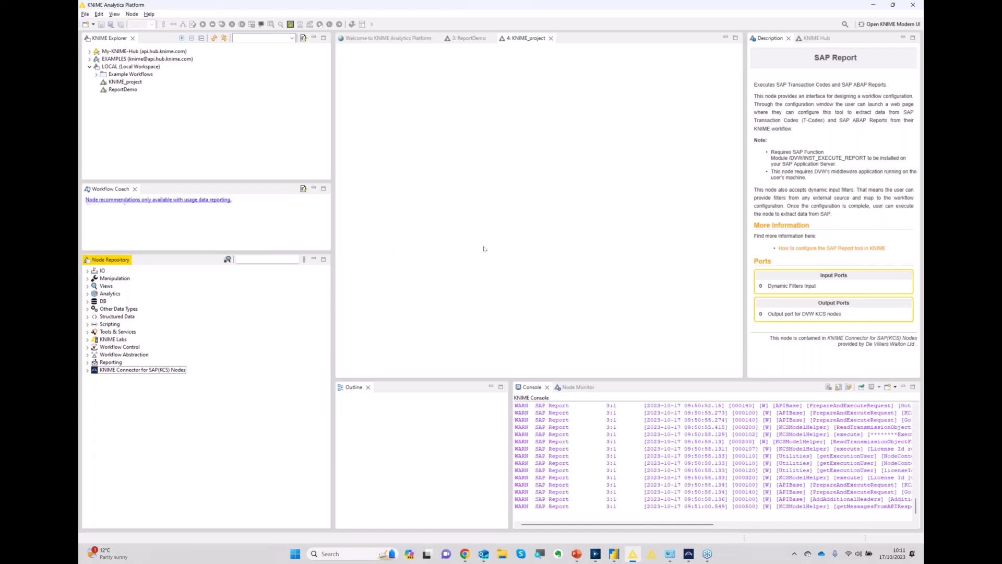
Drag SAP Report from KCS Nodes > SAP Read onto the KNIME_project canvas as Node 1.
click(87, 370)
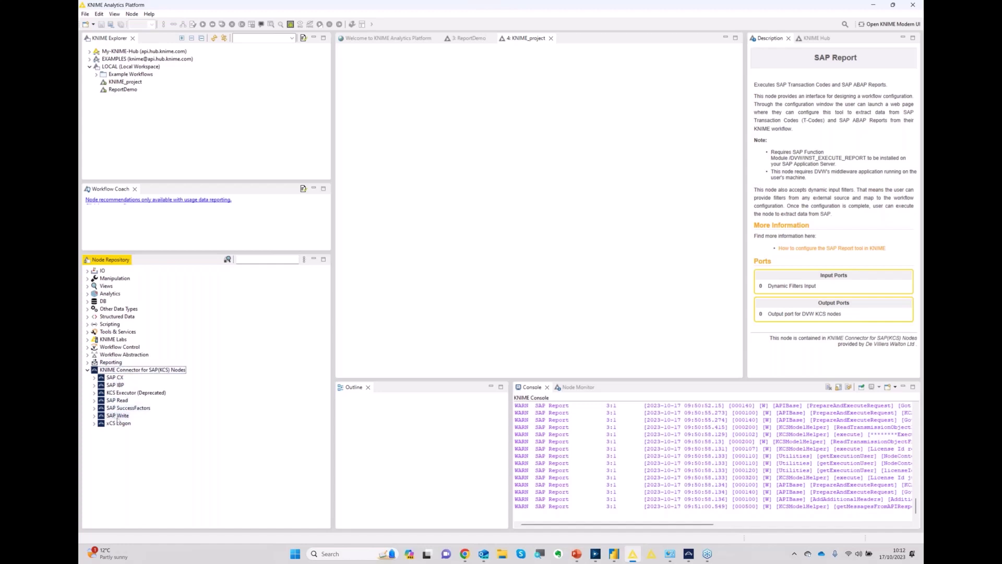
click(95, 400)
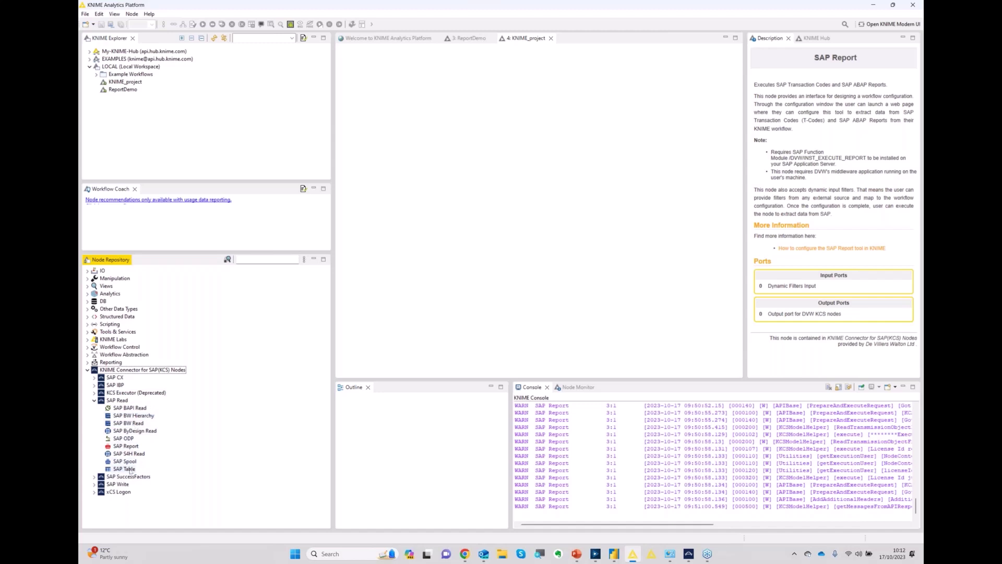
drag(125, 446, 498, 206)
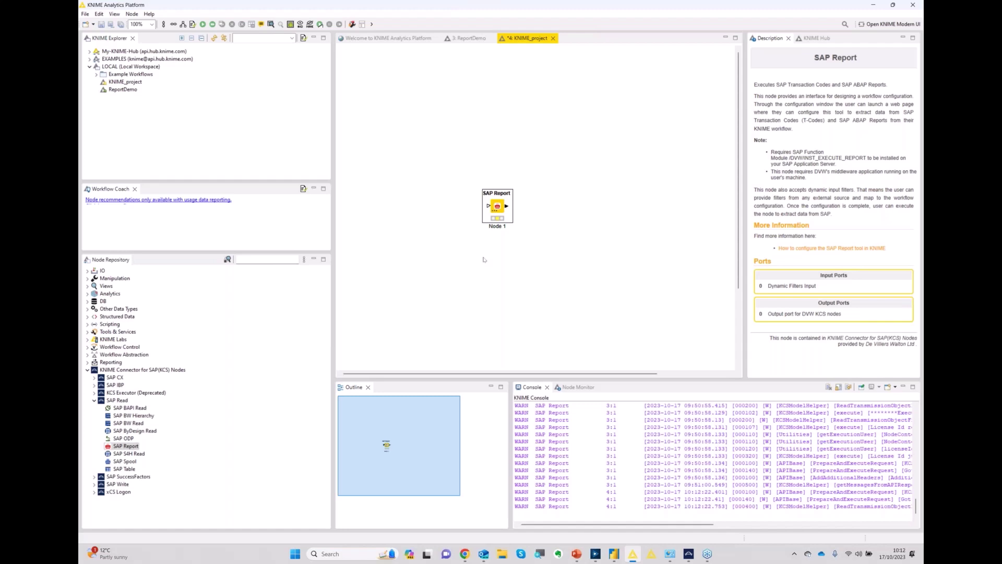
Open Node 1's dialog and launch Configure Workflow to reach xCS Configuration Control.
double_click(497, 207)
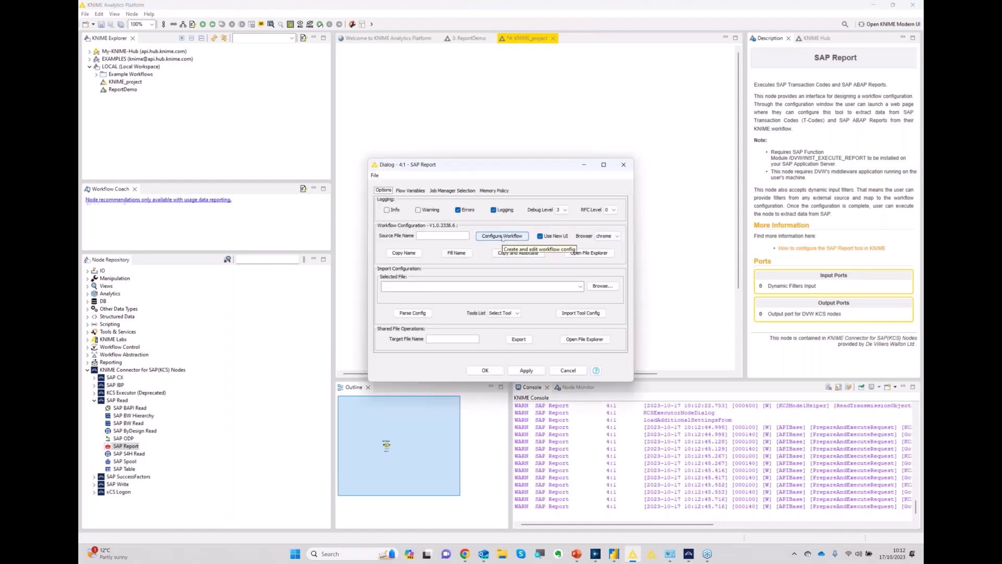
click(502, 238)
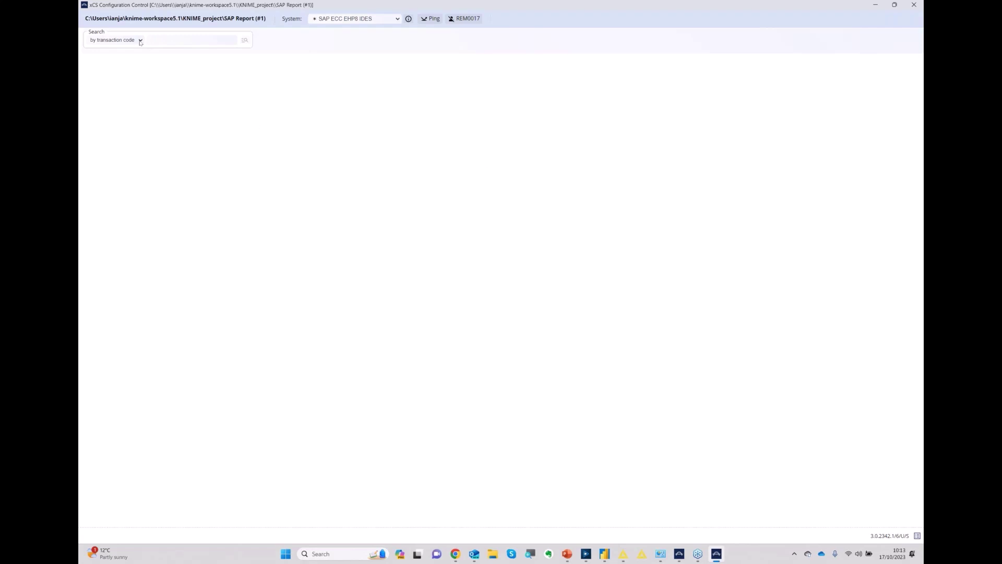
Find report FBL3N-RFITEMGL by transaction code, keeping system SAP ECC EHP8 IDES.
click(140, 40)
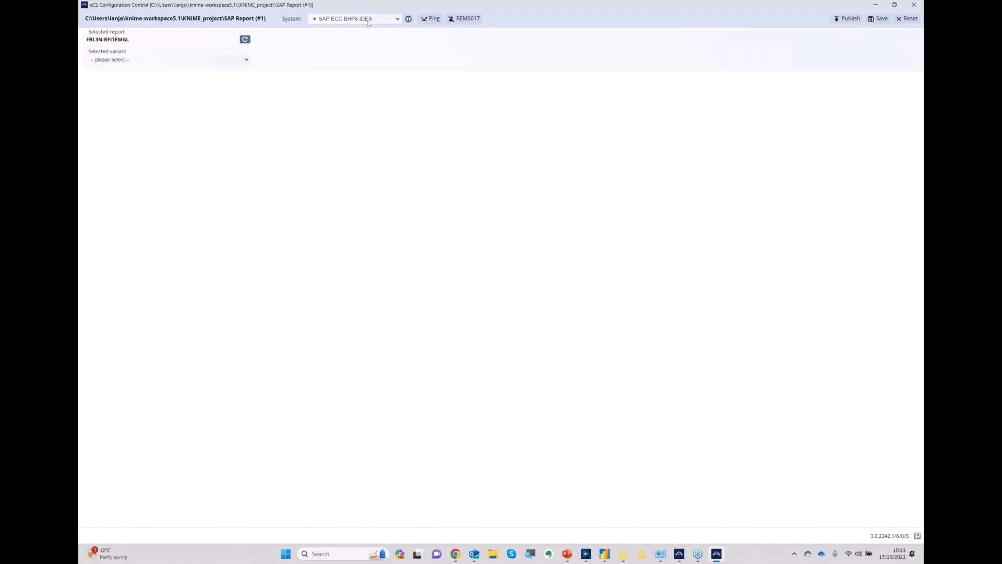
click(396, 19)
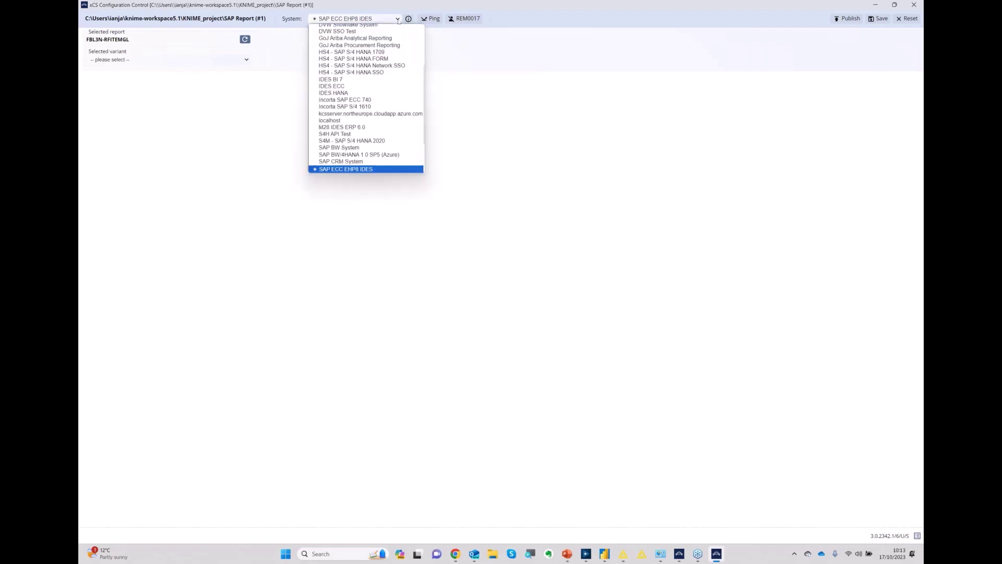
scroll(370, 139, up, 4)
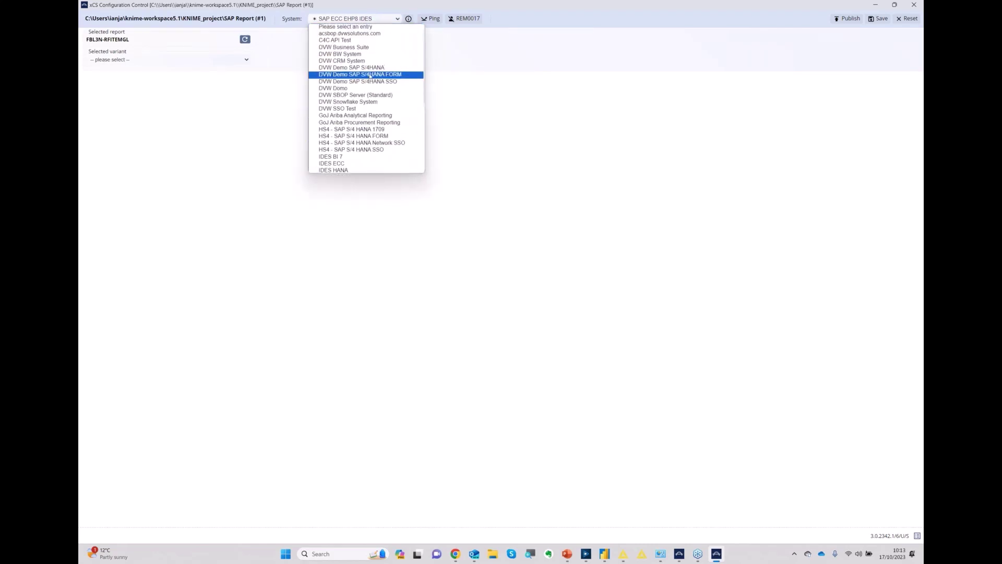
scroll(353, 137, down, 6)
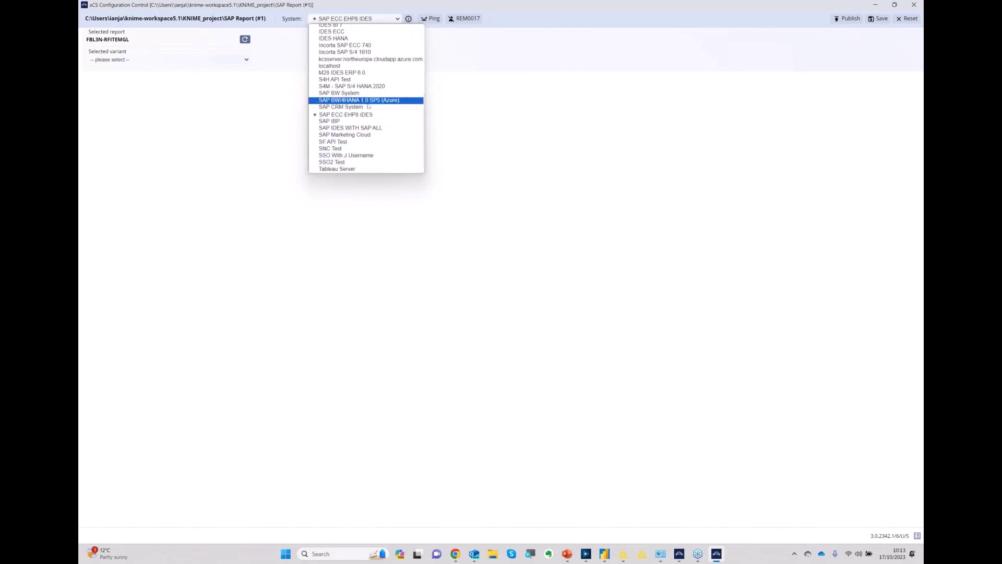
click(236, 105)
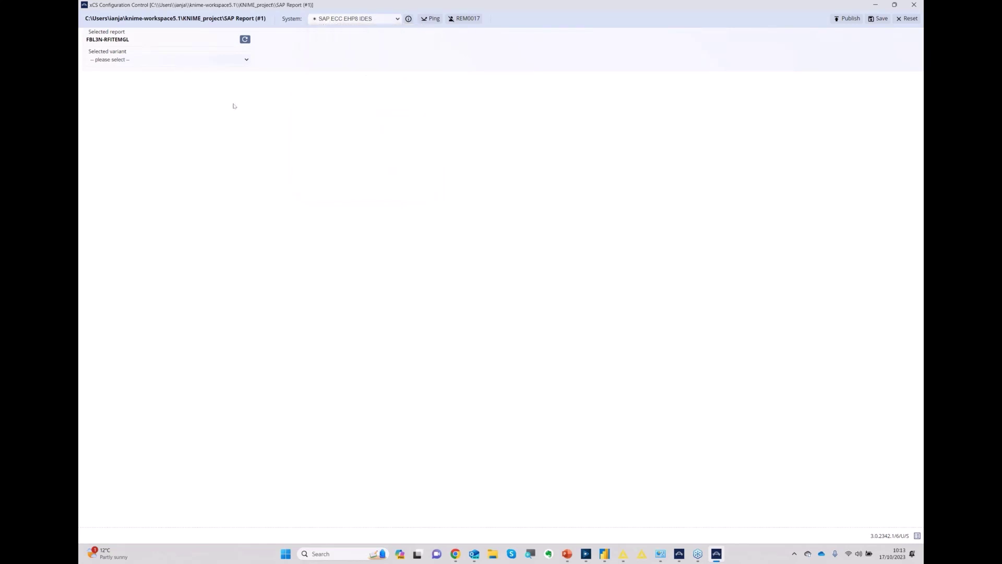
Copy variant ACSGLRANGE into the report and review its company code 3000 and G/L range filters.
click(116, 61)
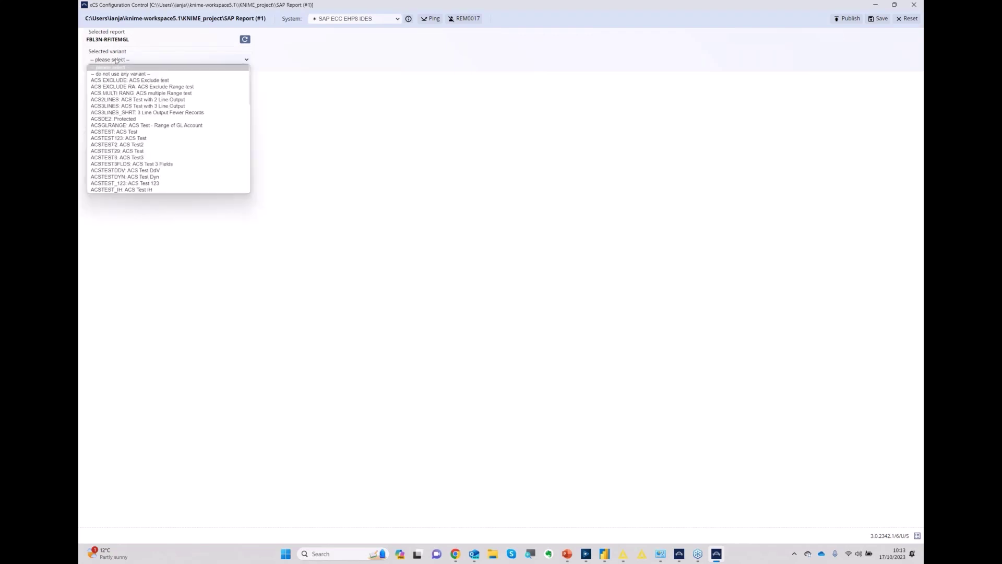
click(150, 126)
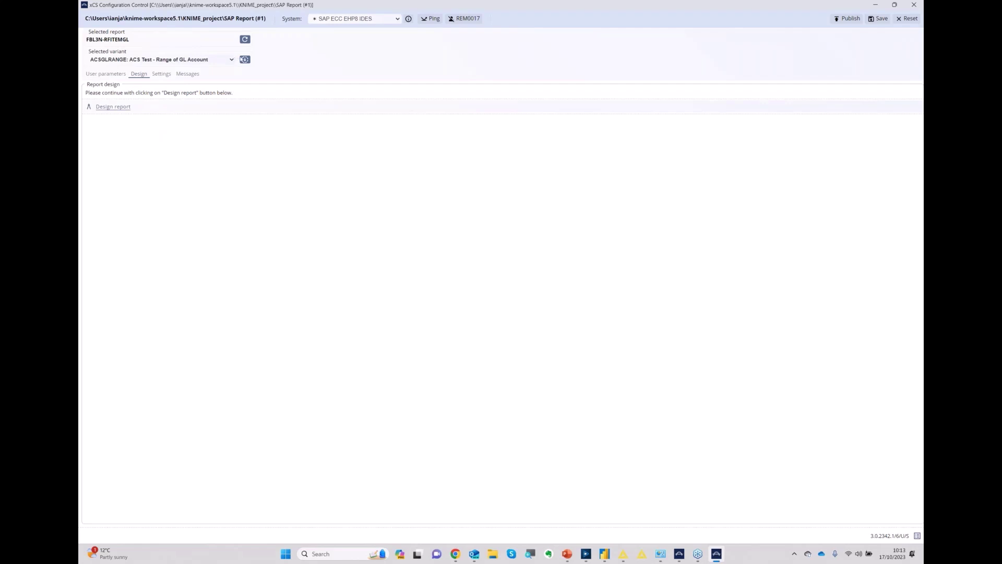
click(246, 60)
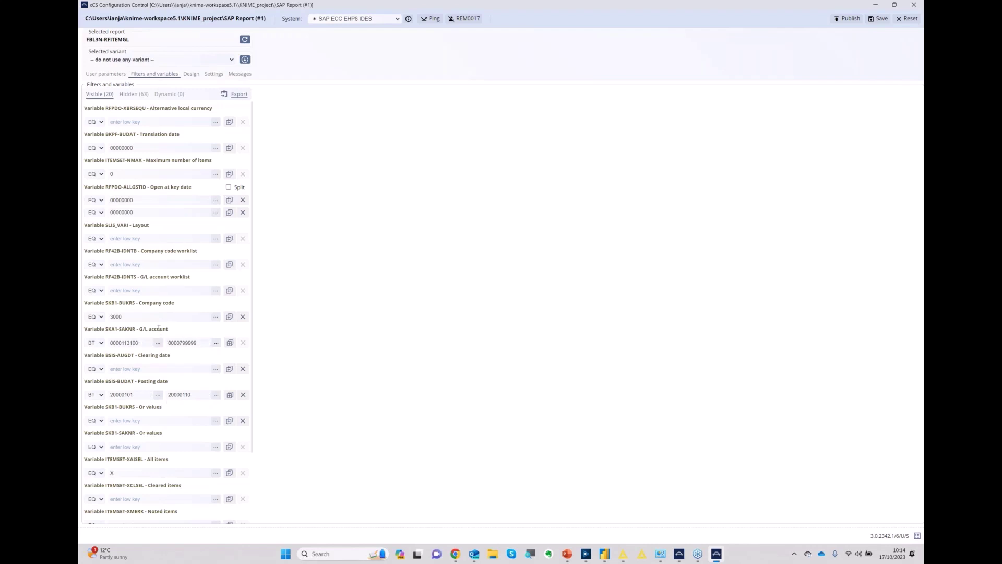
scroll(157, 330, down, 3)
scroll(157, 334, up, 3)
drag(128, 317, 87, 319)
Start the report designer in Foreground mode with 300 preview rows and fetch the layout.
click(191, 75)
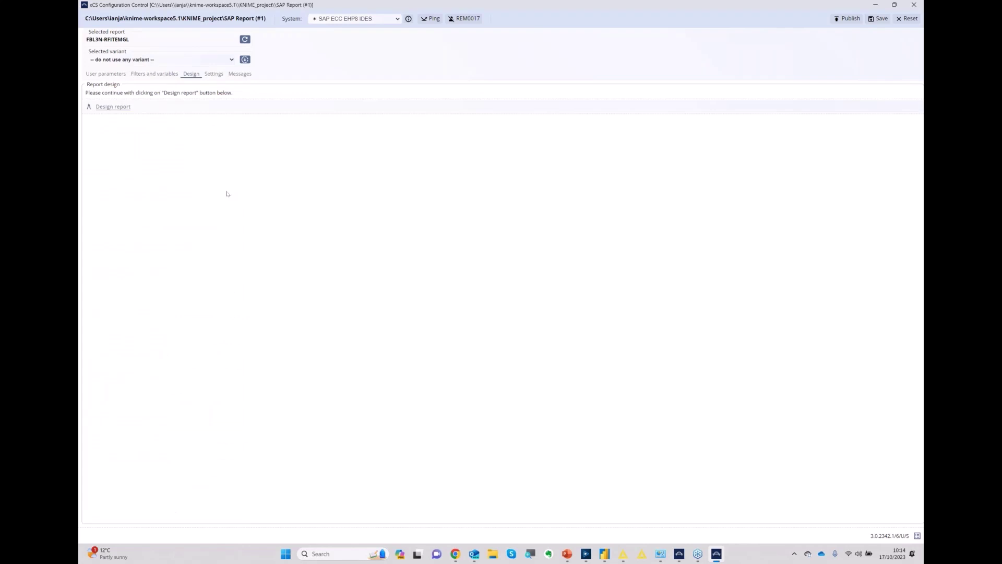
click(113, 106)
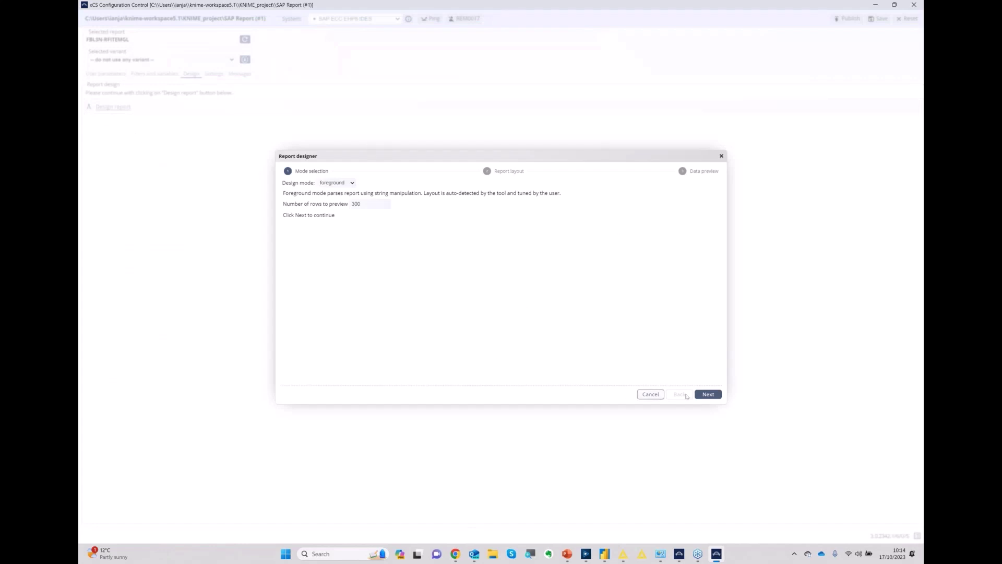
click(708, 394)
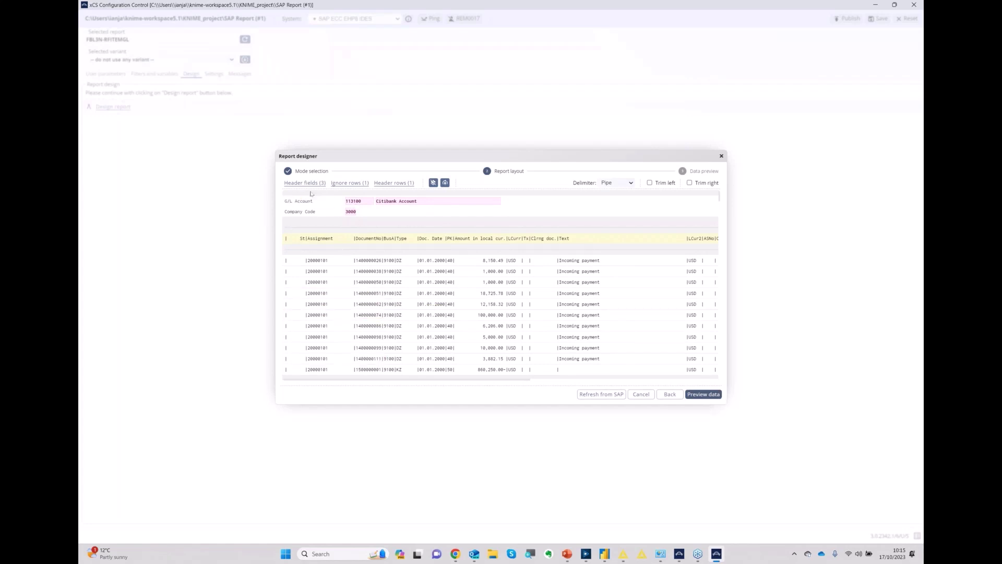
mouse_move(307, 198)
mouse_move(341, 214)
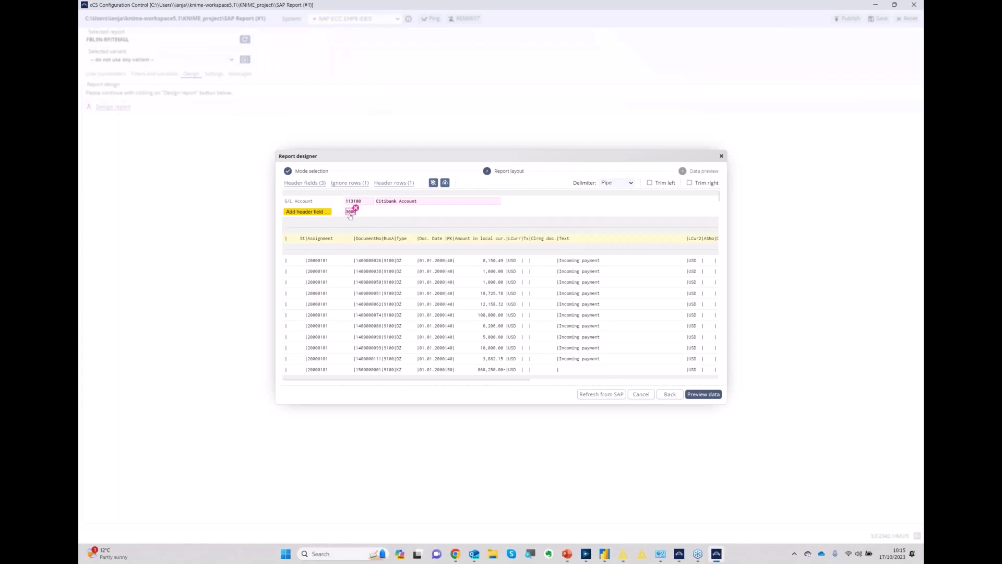
mouse_move(347, 236)
scroll(719, 198, down, 3)
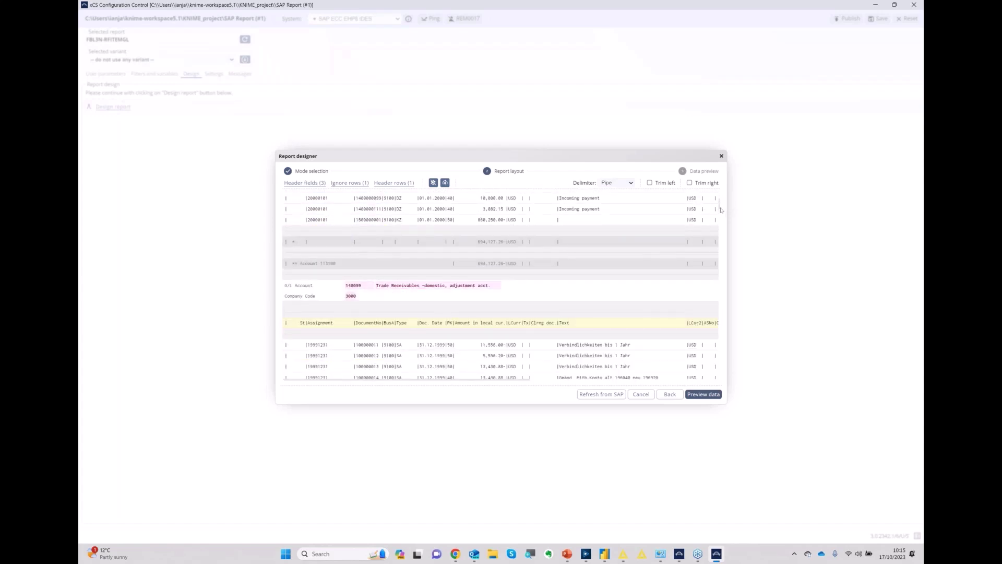
mouse_move(719, 206)
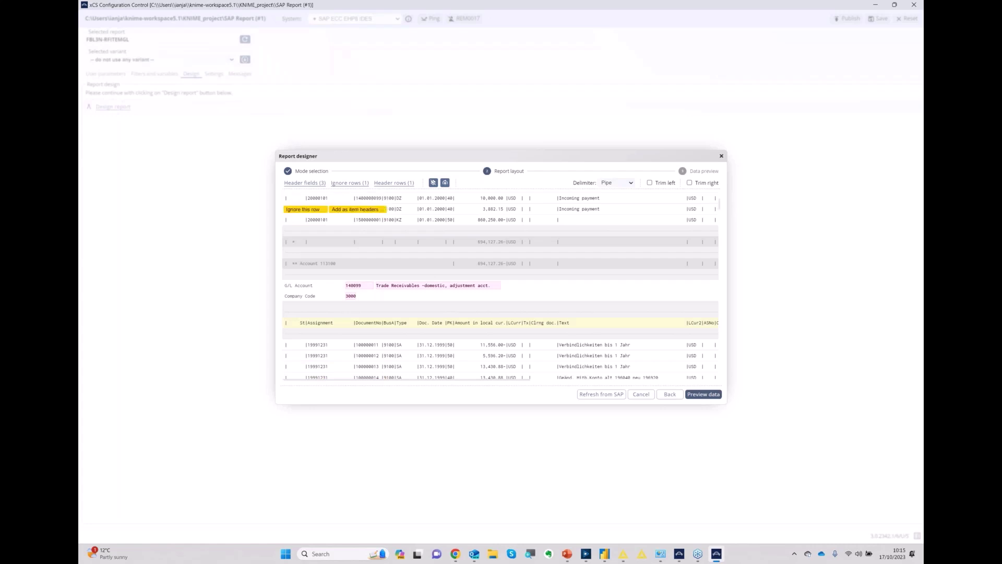
mouse_move(719, 207)
mouse_down()
mouse_move(715, 241)
mouse_move(719, 199)
mouse_up()
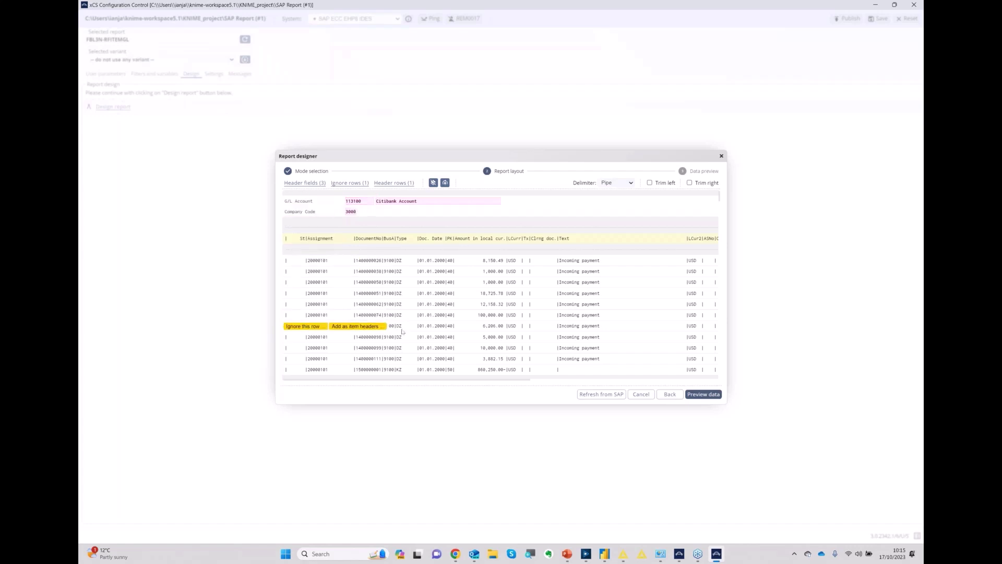
mouse_move(400, 312)
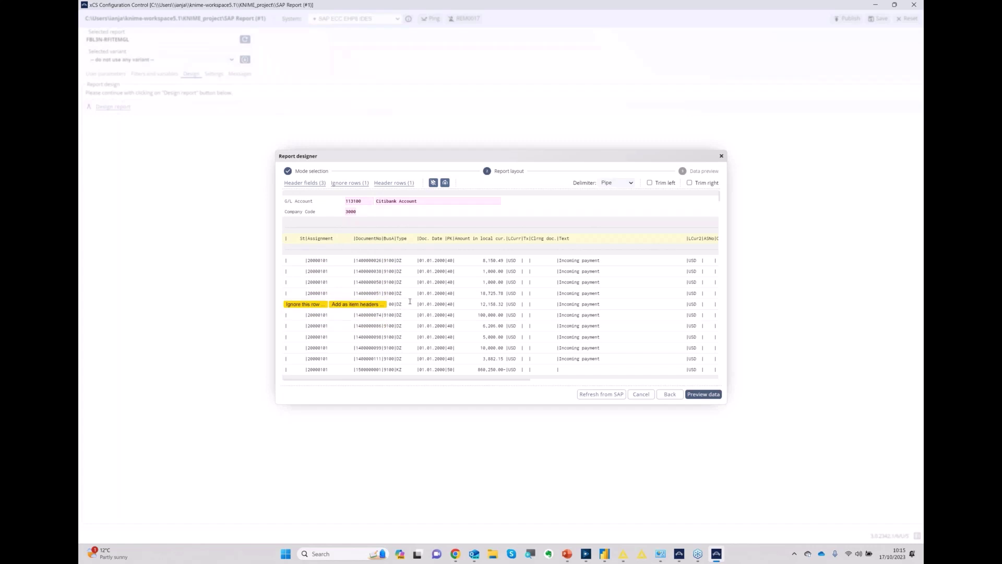
mouse_move(379, 217)
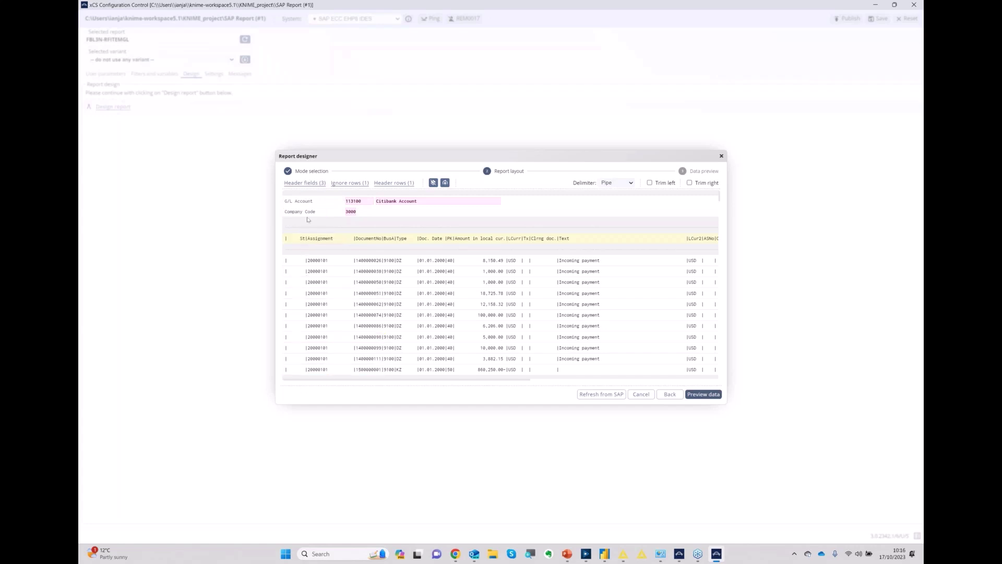
Delete header field G/L Account_2, leaving G/L Account and Company Code.
click(305, 183)
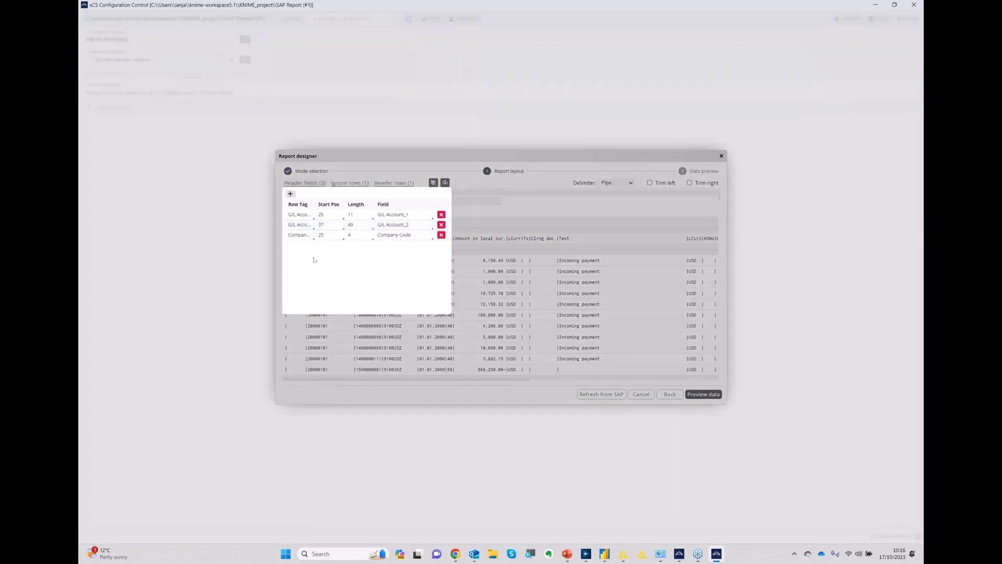
click(441, 225)
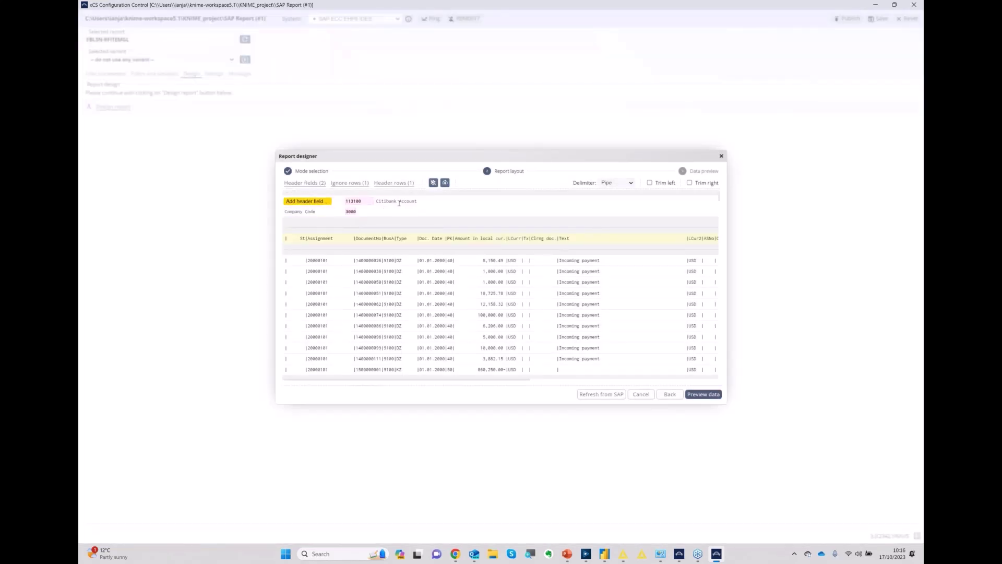
mouse_move(420, 212)
mouse_move(353, 204)
mouse_move(338, 236)
mouse_move(332, 316)
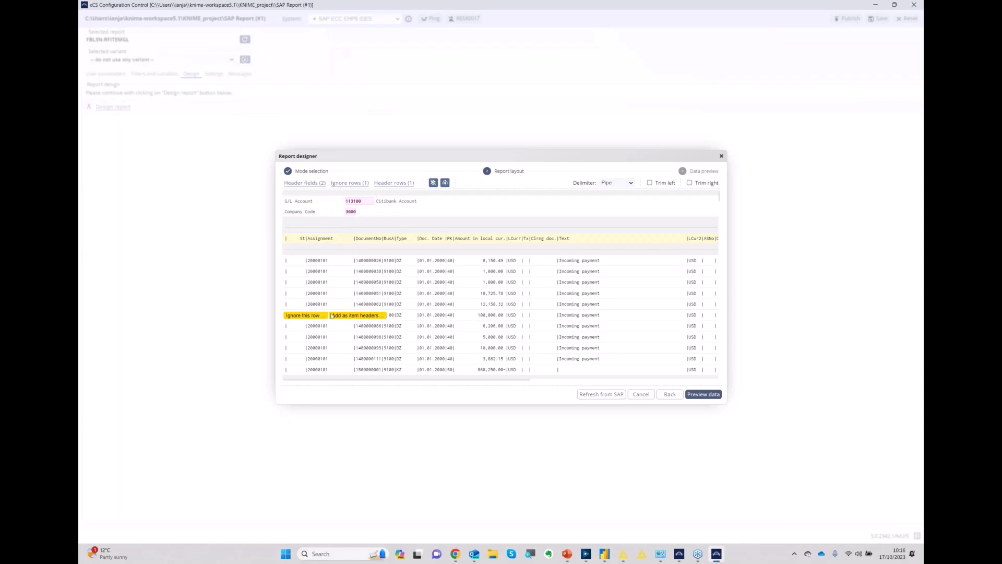
mouse_move(644, 240)
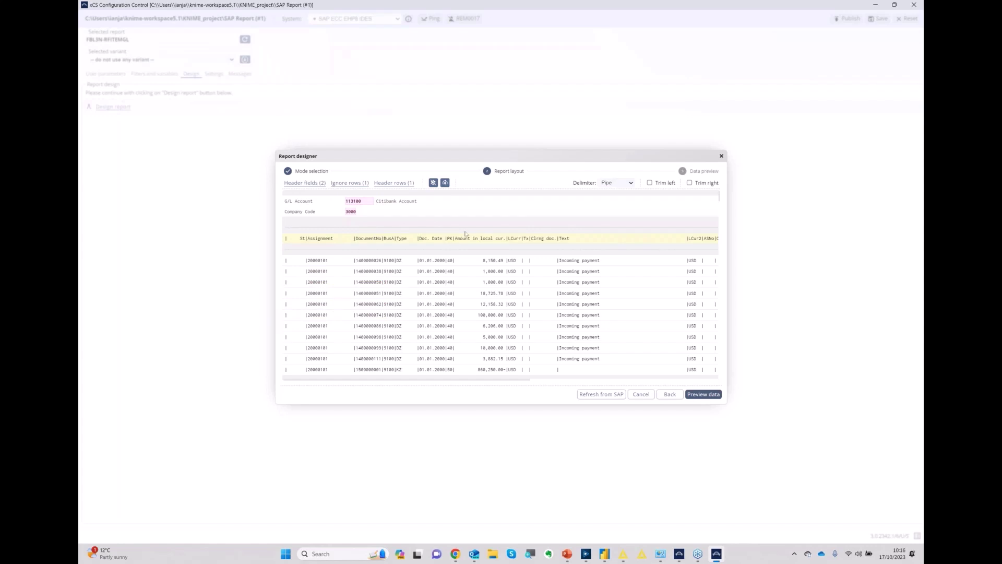
click(351, 184)
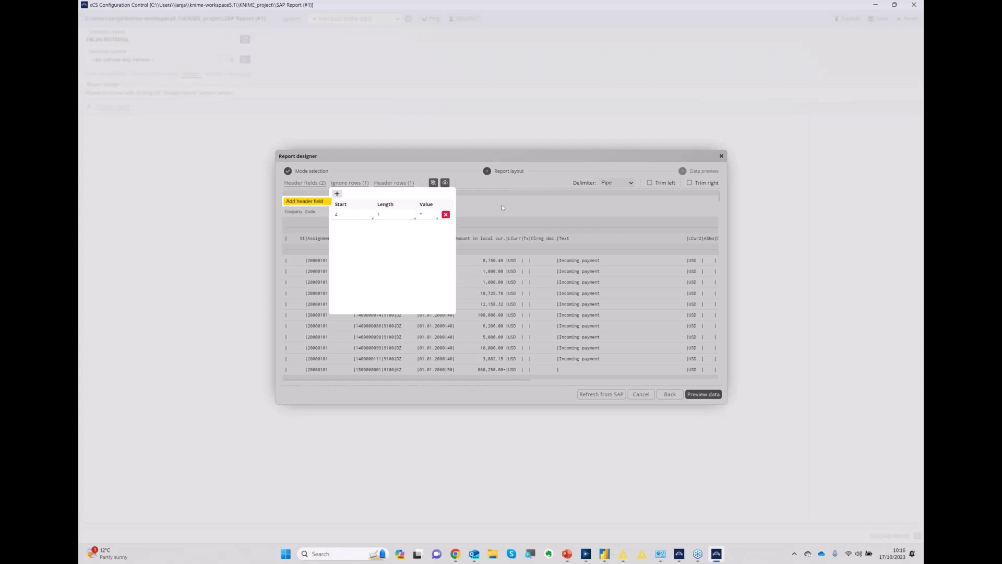
click(308, 203)
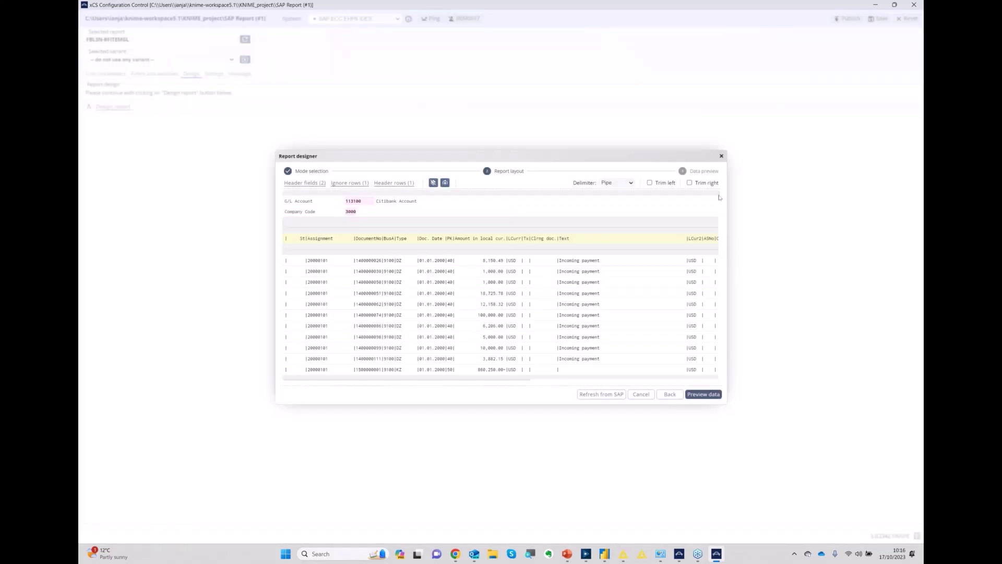
scroll(717, 203, down, 3)
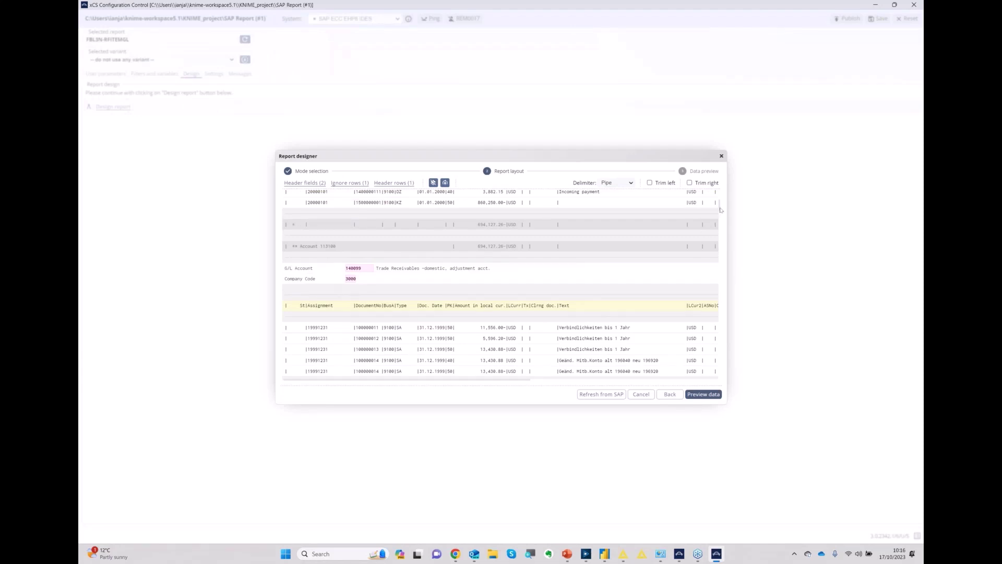
scroll(721, 209, up, 1)
mouse_move(432, 274)
mouse_move(466, 228)
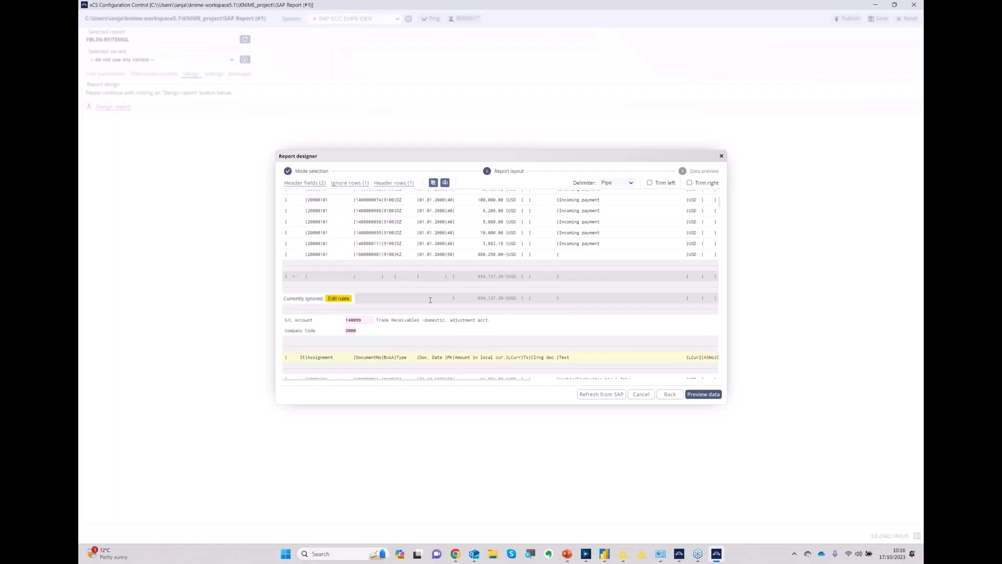
mouse_move(308, 283)
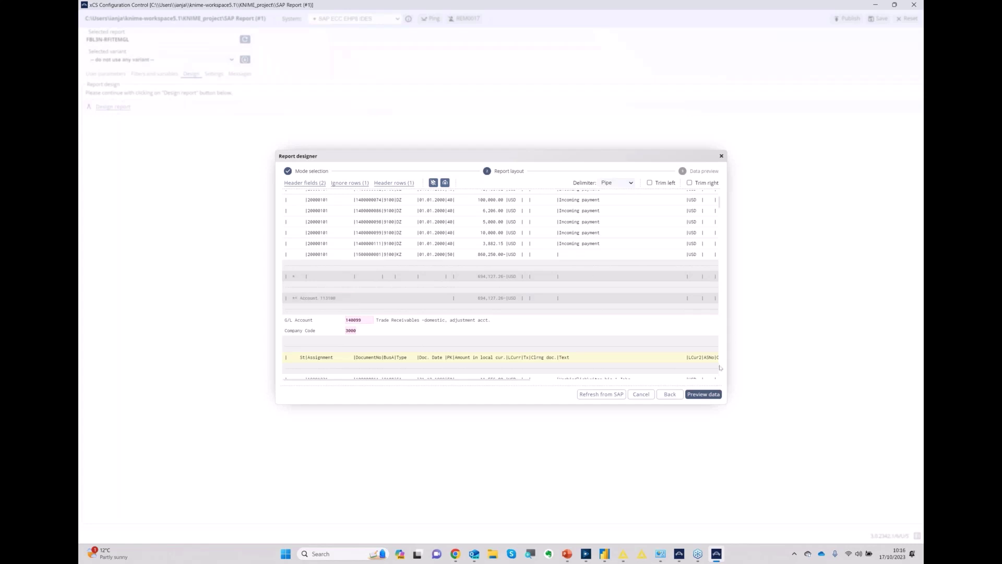
Preview the parsed data and confirm the design, yielding 24 selected string fields.
click(708, 395)
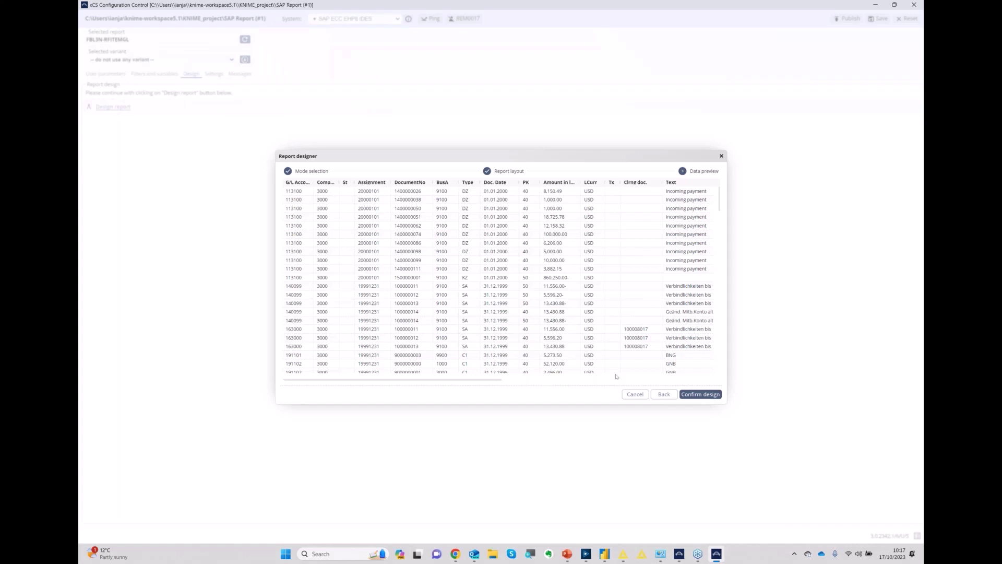
click(700, 394)
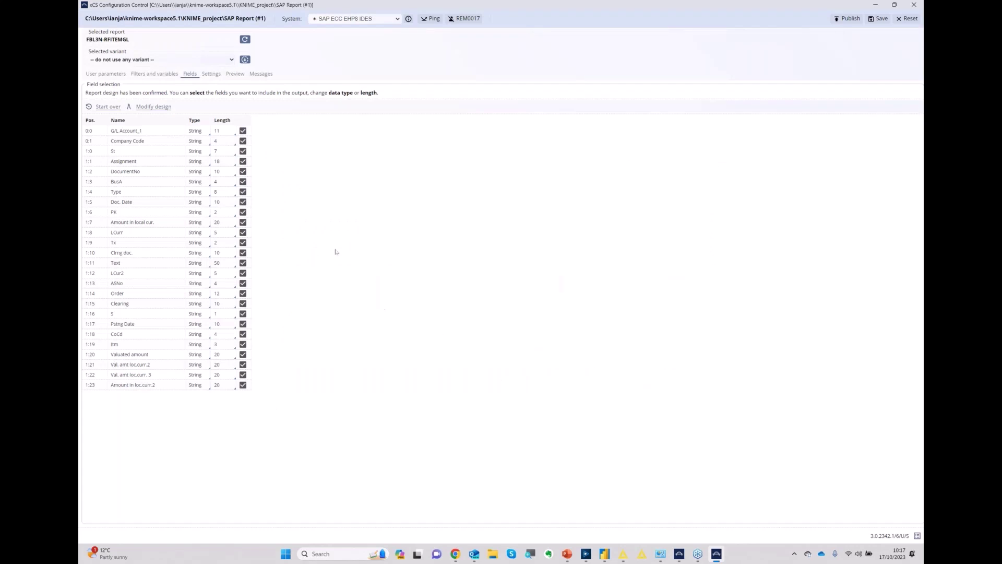
Refresh the FBL3N line-item preview and save the SAP Report configuration.
click(235, 74)
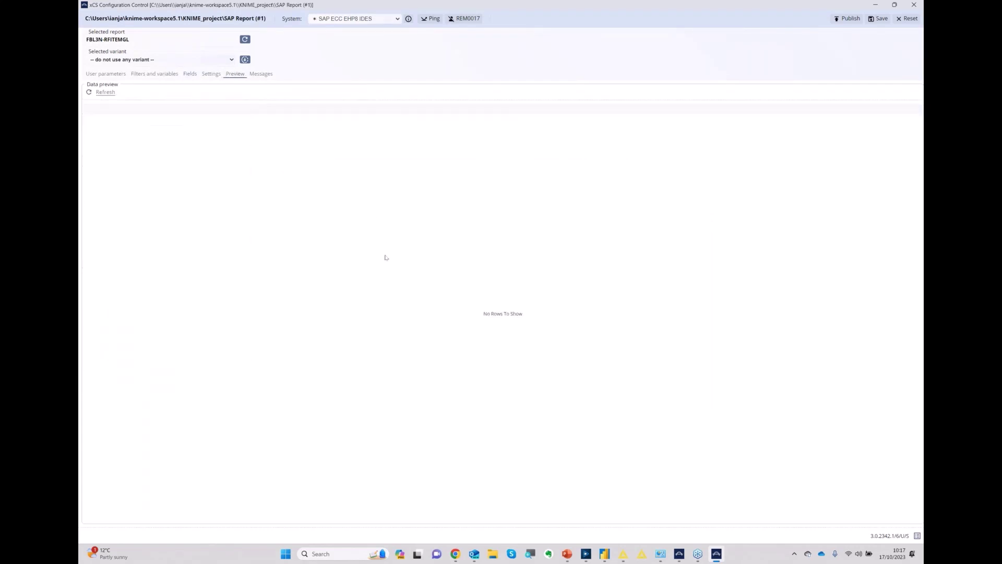
click(105, 93)
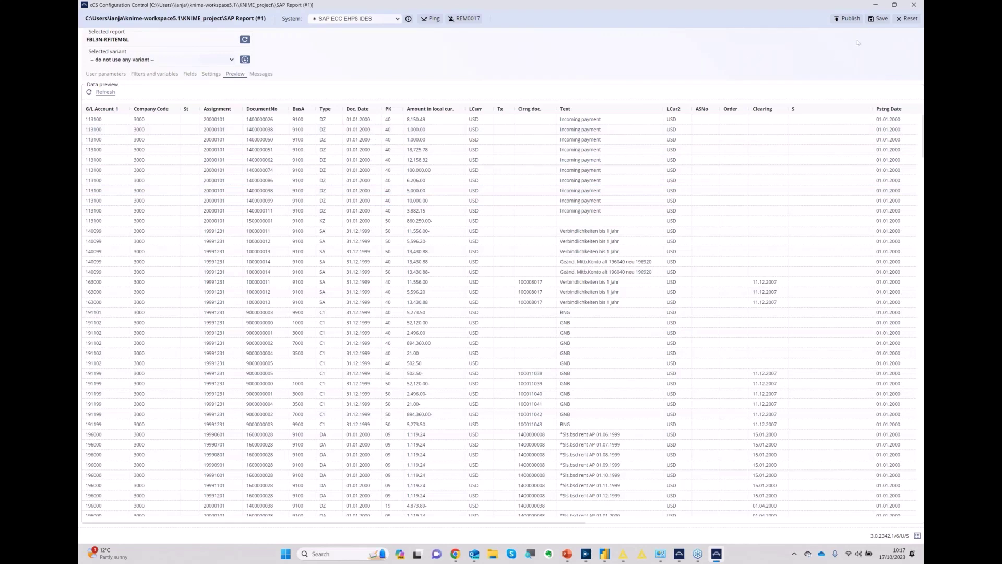
click(882, 19)
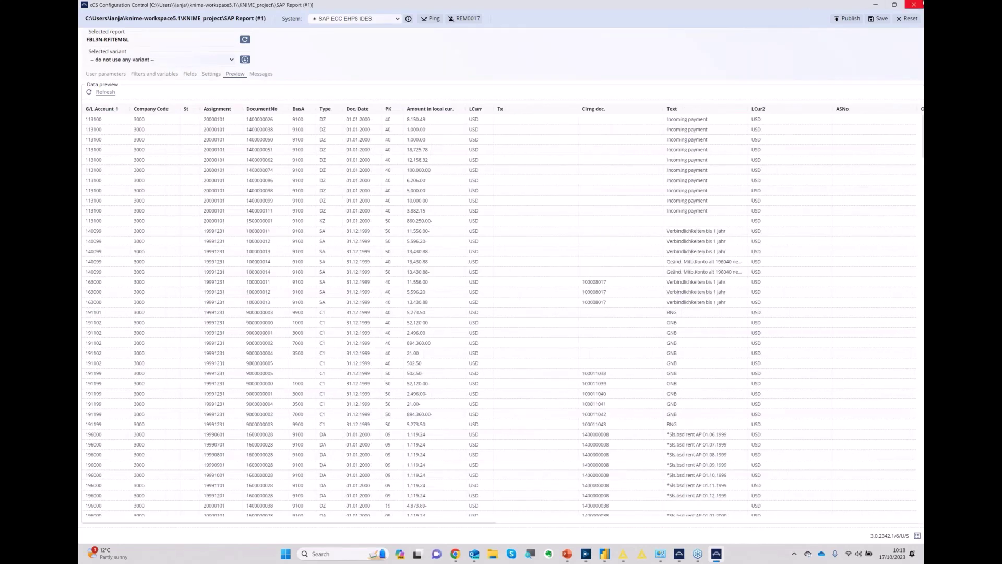
Return to KNIME, accept the SAP Report dialog with OK, and execute Node 1.
click(917, 5)
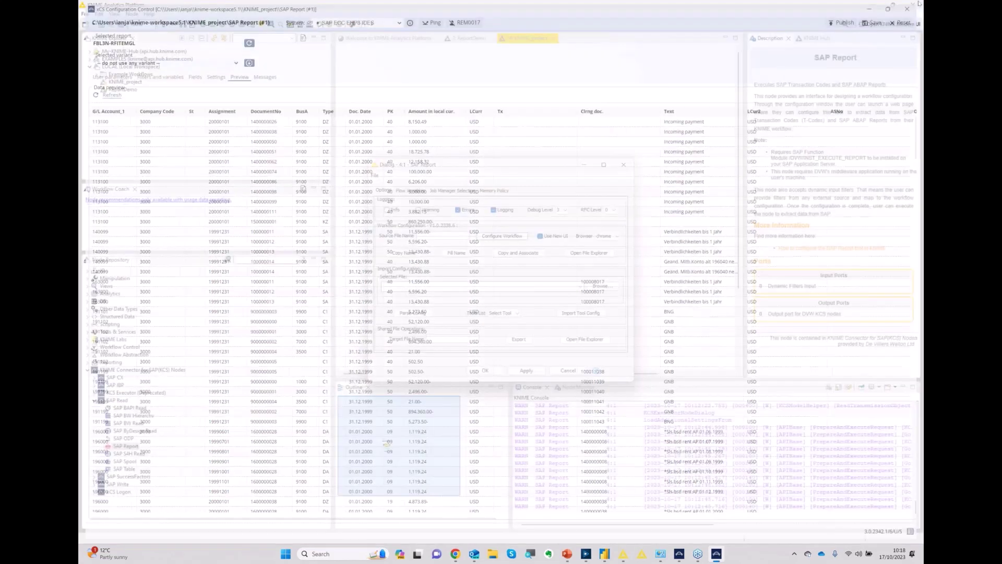
click(493, 372)
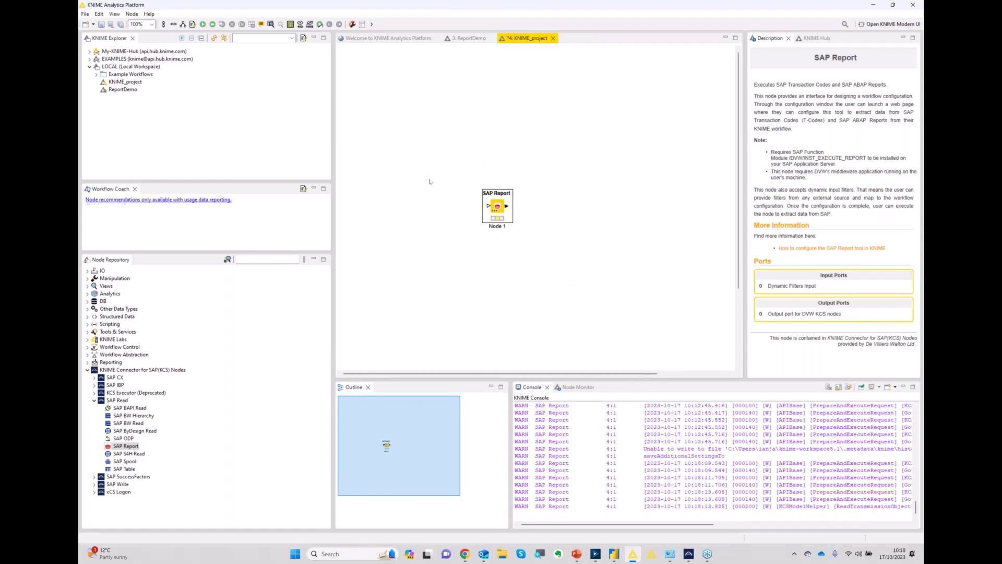
click(202, 24)
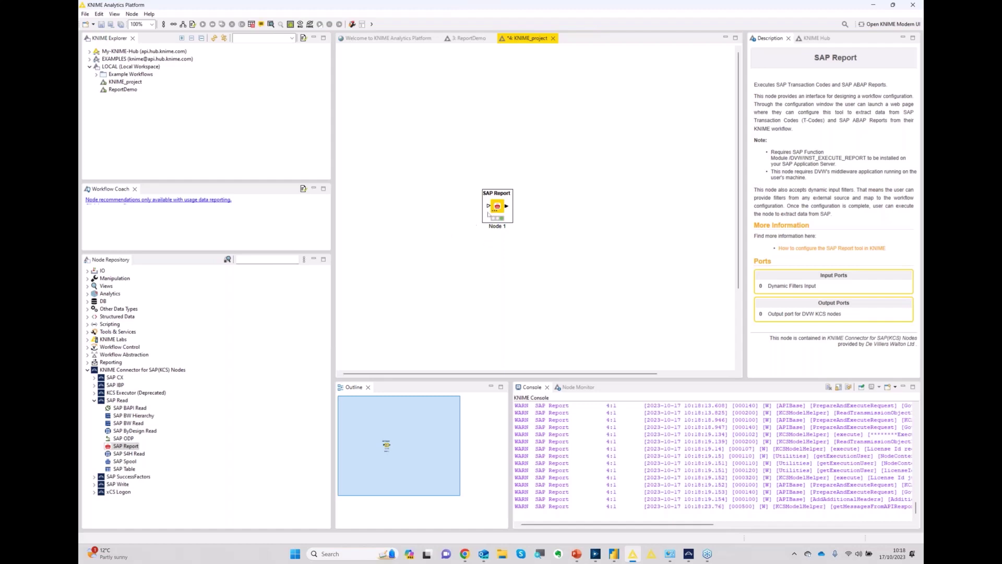
right_click(497, 206)
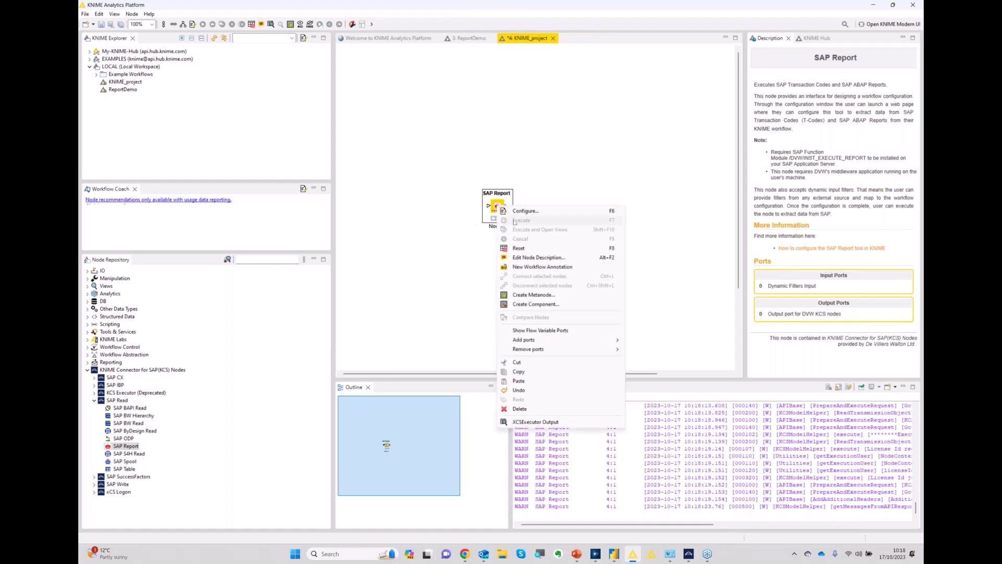
click(538, 423)
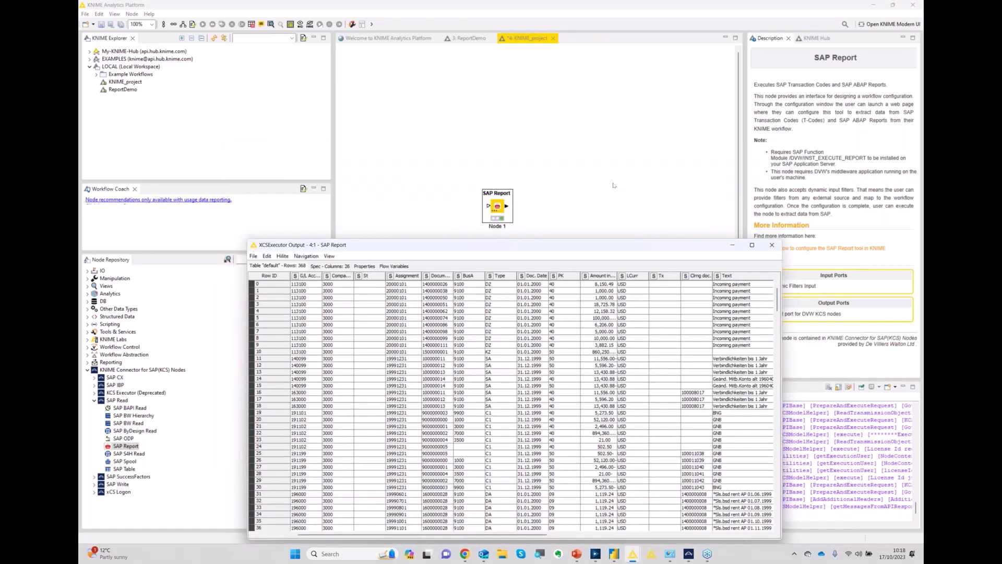
click(772, 246)
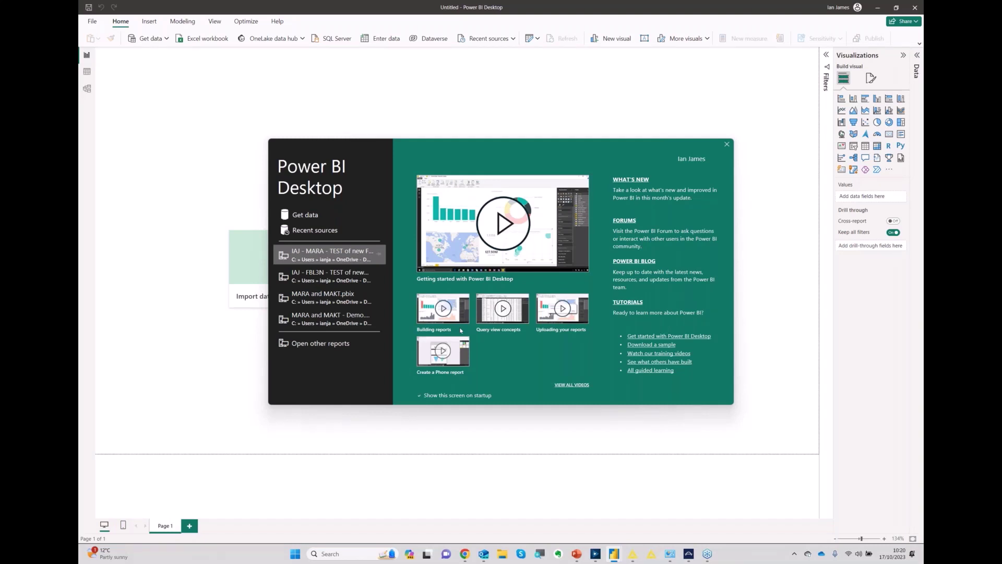
Try connecting via the 'dvw' DVW xCS Dataset Extractor, retry, then cancel the failed connection.
click(309, 217)
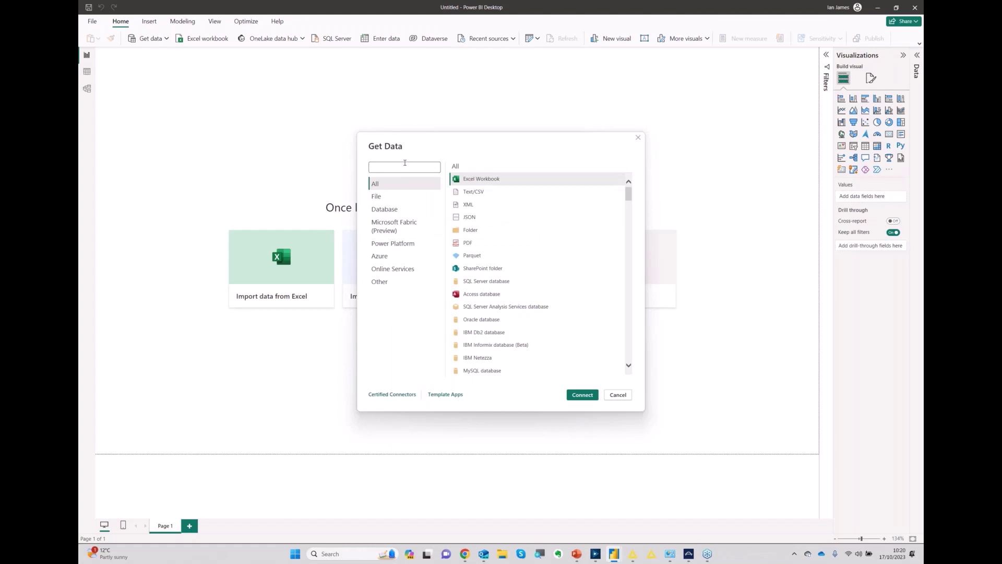
text(dvw)
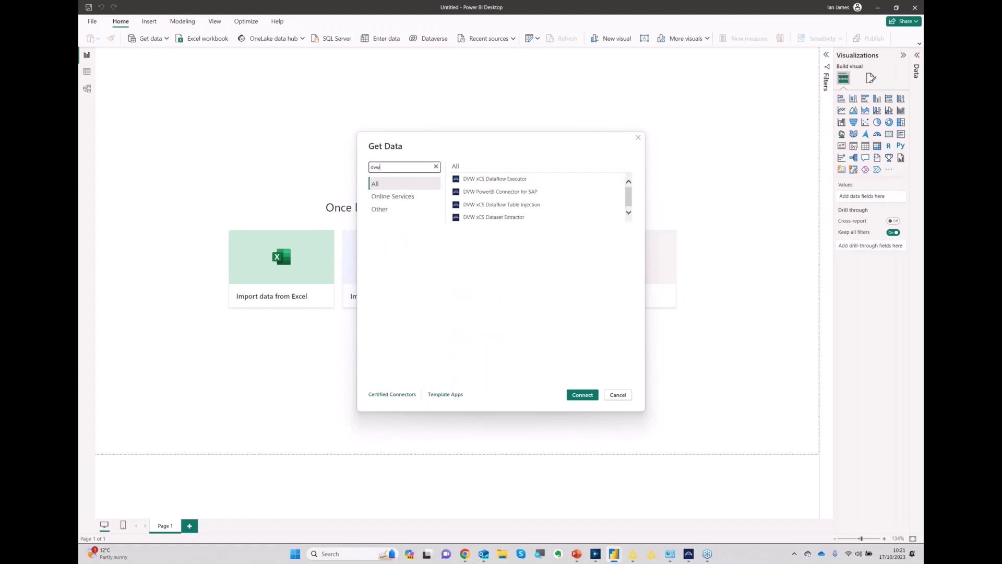
click(498, 218)
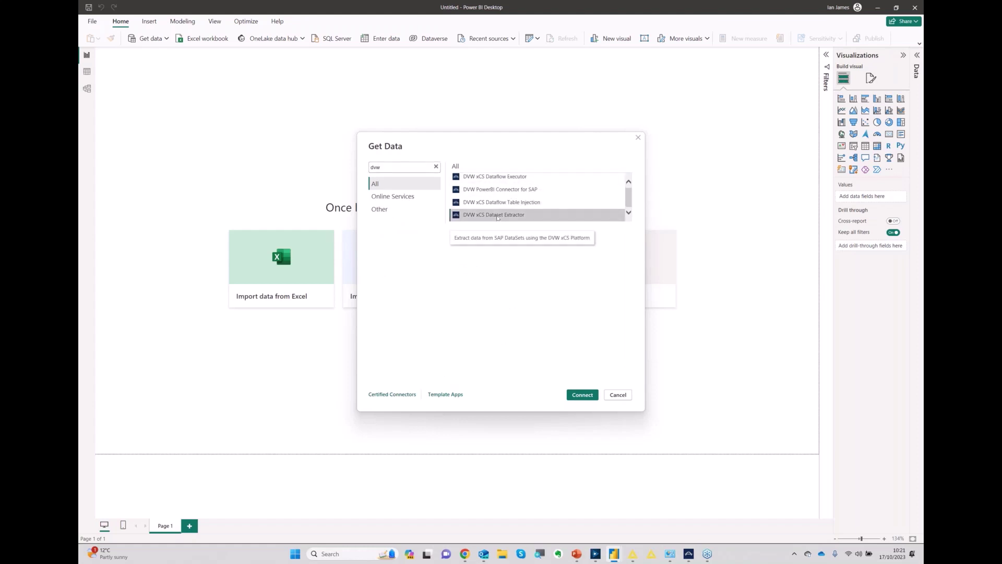
click(580, 396)
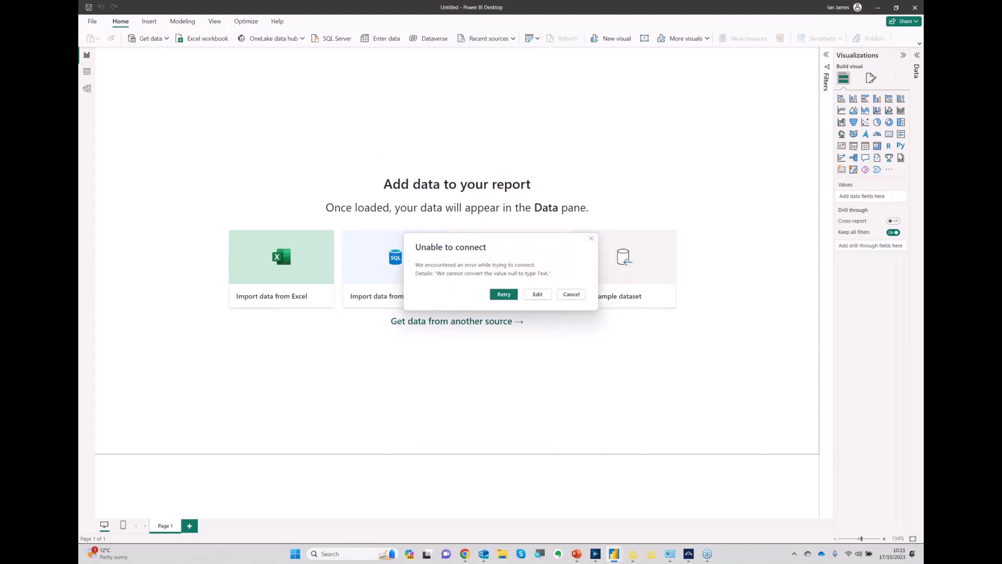
click(503, 297)
click(531, 297)
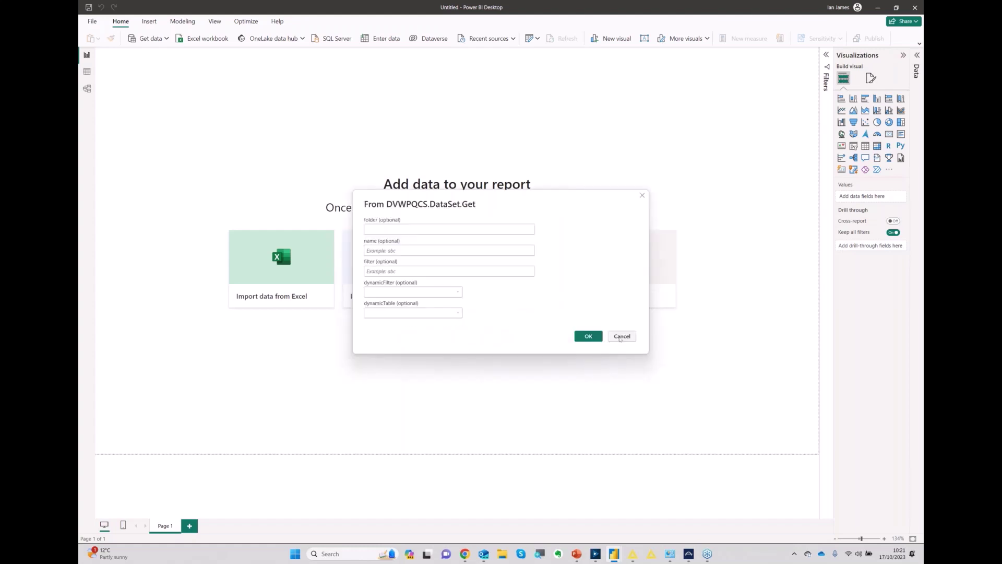
click(621, 337)
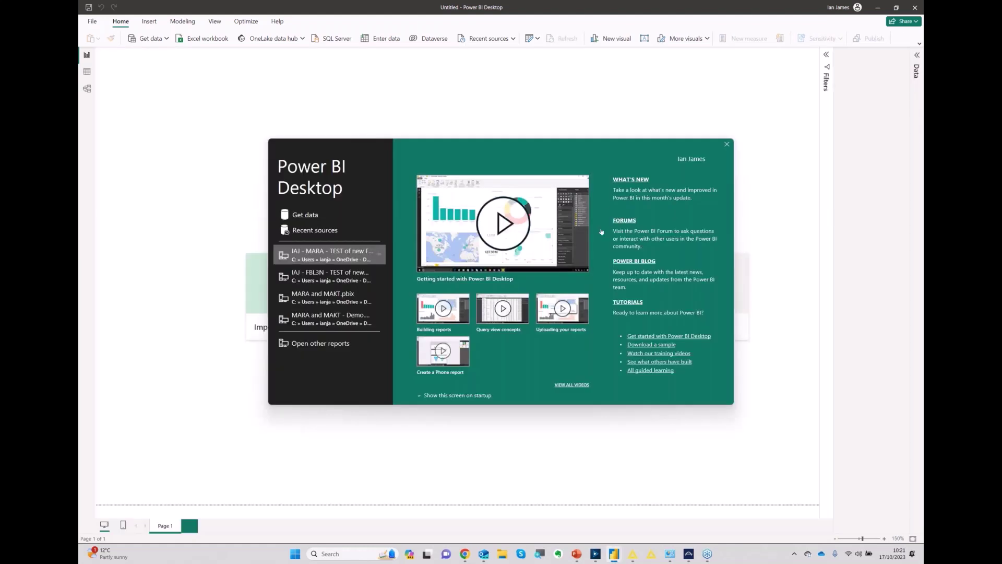
Search Get data for 'dvw' and connect with the DVW PowerBI Connector for SAP.
click(313, 216)
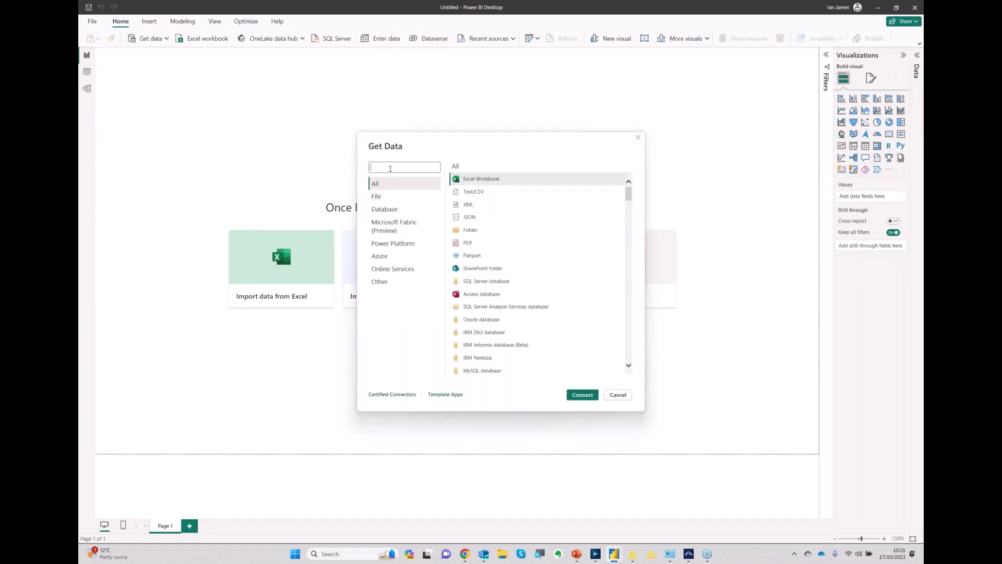
text(dvw)
double_click(476, 221)
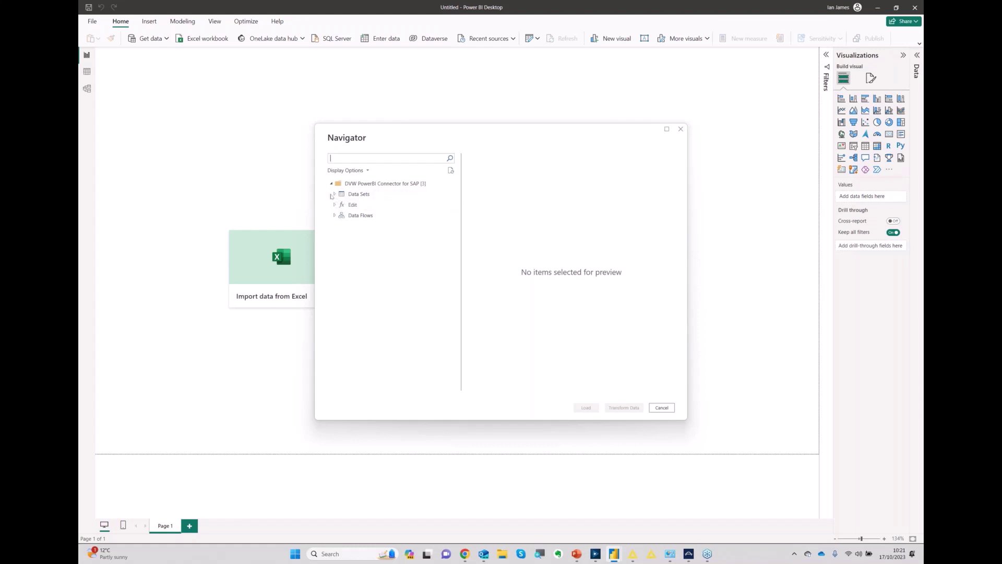
Select [Create New DataSet] under the Navigator's Edit group and launch its editor.
click(334, 194)
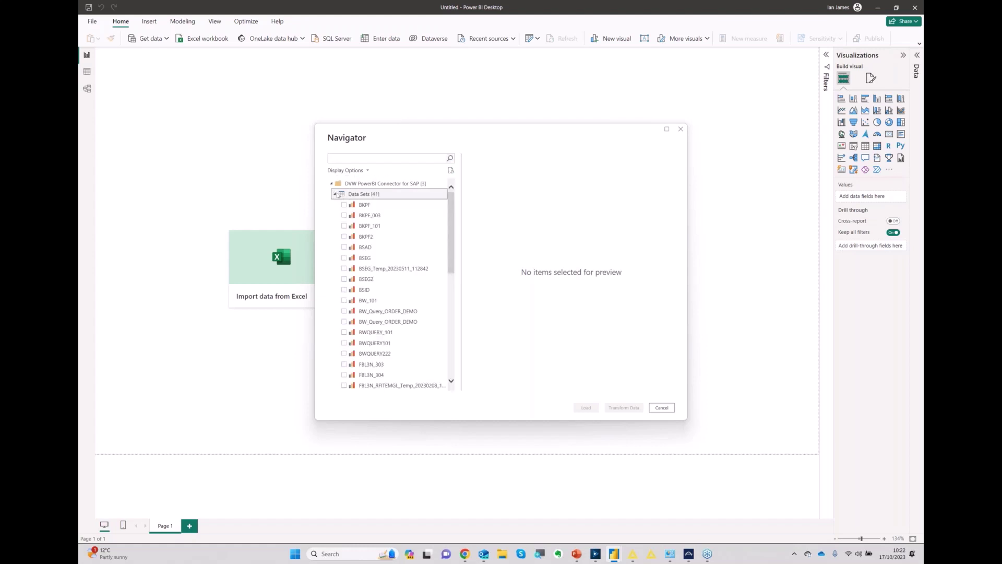
mouse_move(452, 245)
mouse_down()
mouse_move(451, 345)
mouse_move(449, 230)
mouse_up()
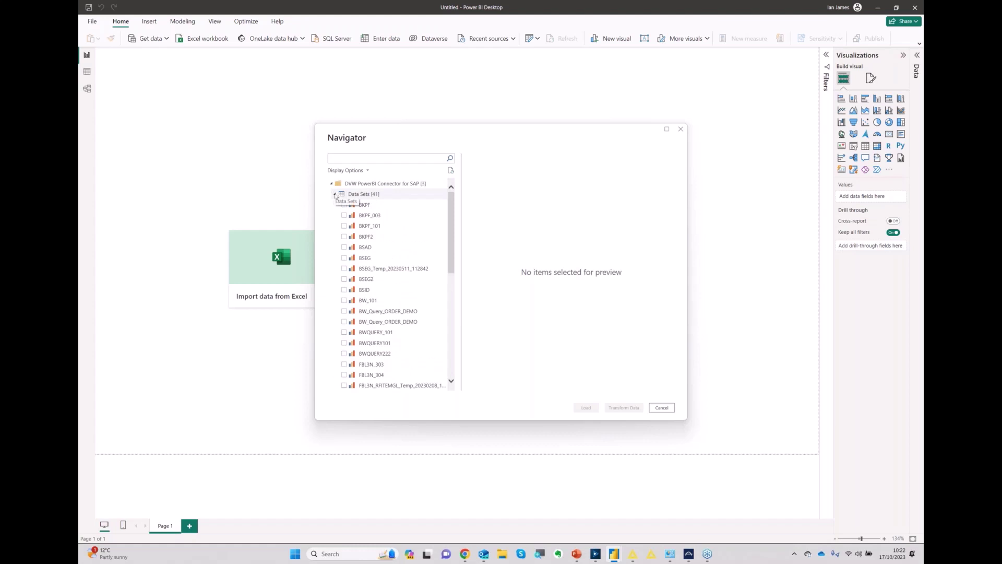
click(334, 194)
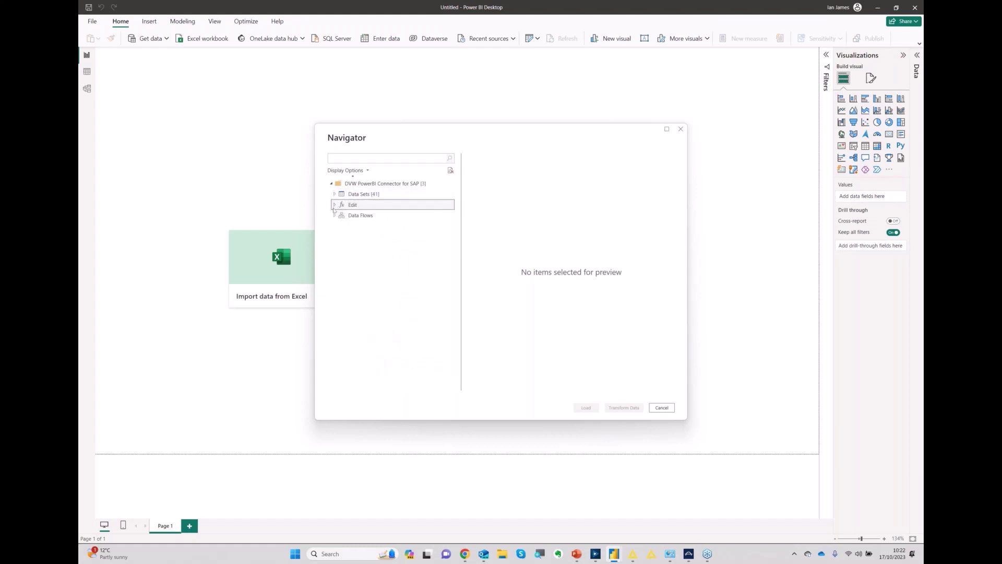
click(335, 206)
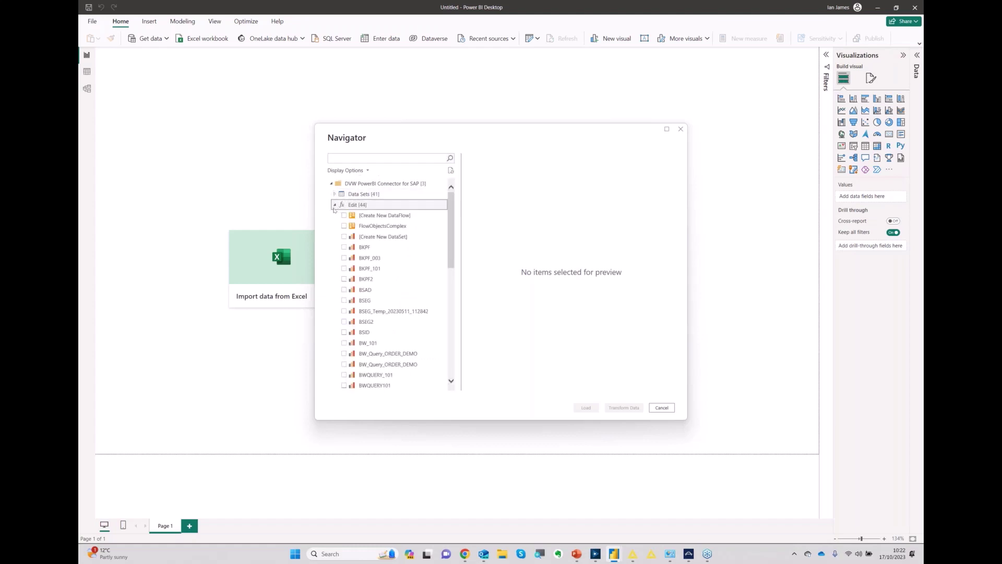
click(382, 238)
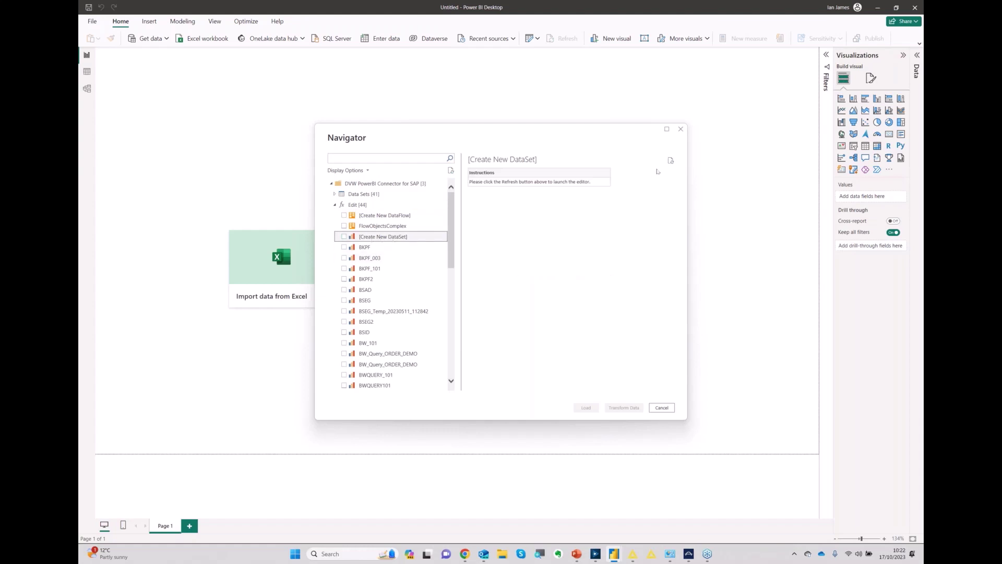
click(671, 160)
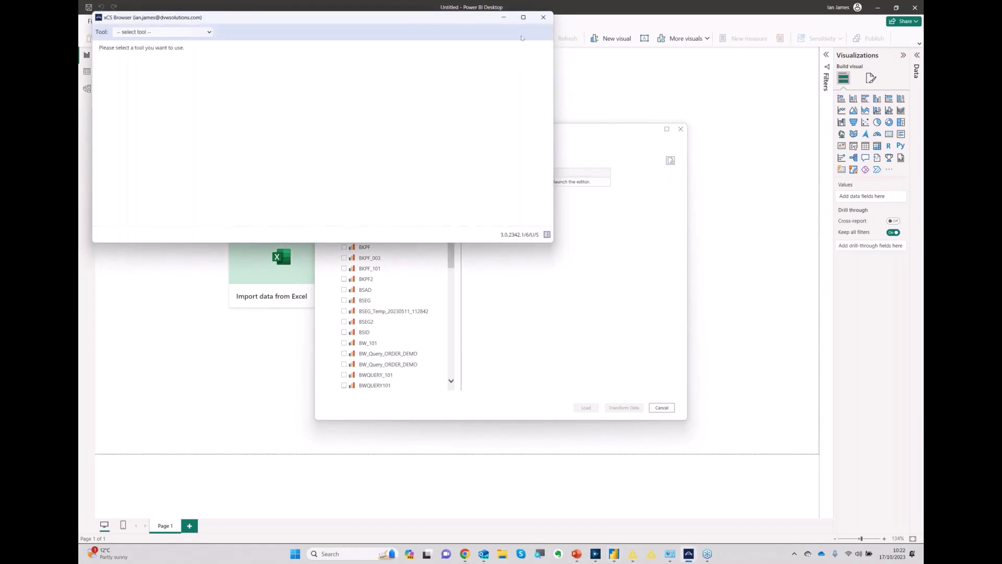
Maximize xCS Browser, choose the SAP Table Data Read tool and enter table MARA.
click(523, 17)
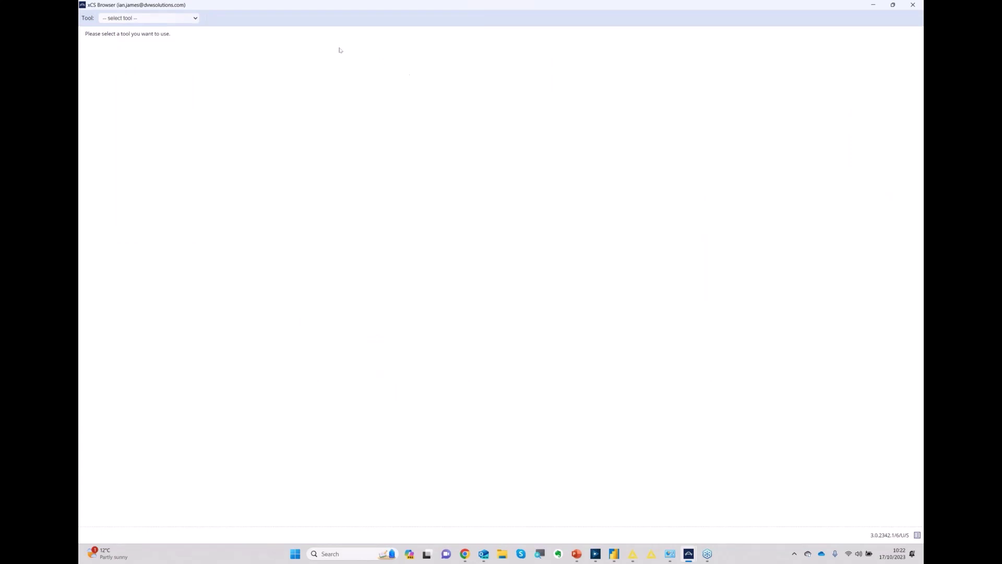
click(195, 19)
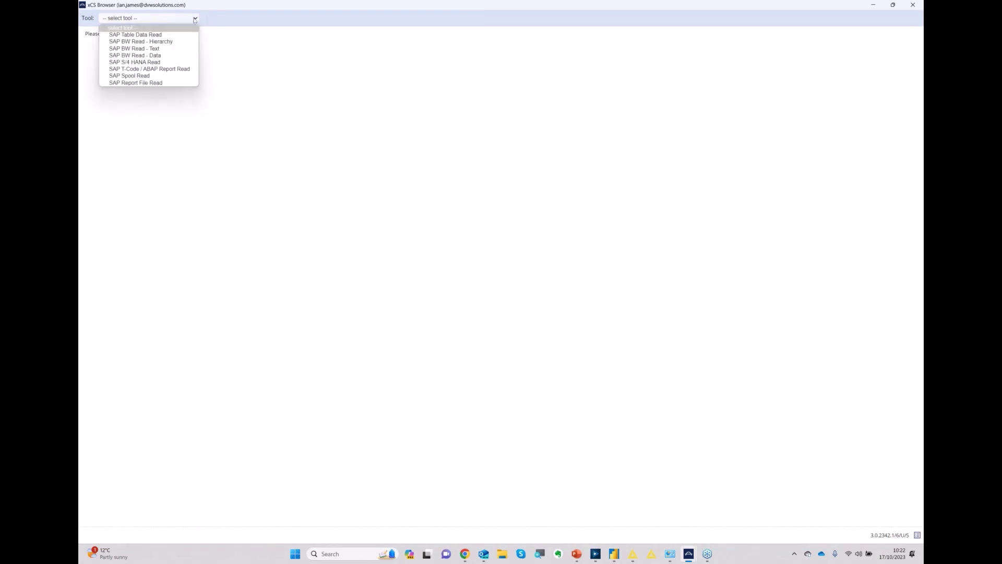
click(165, 35)
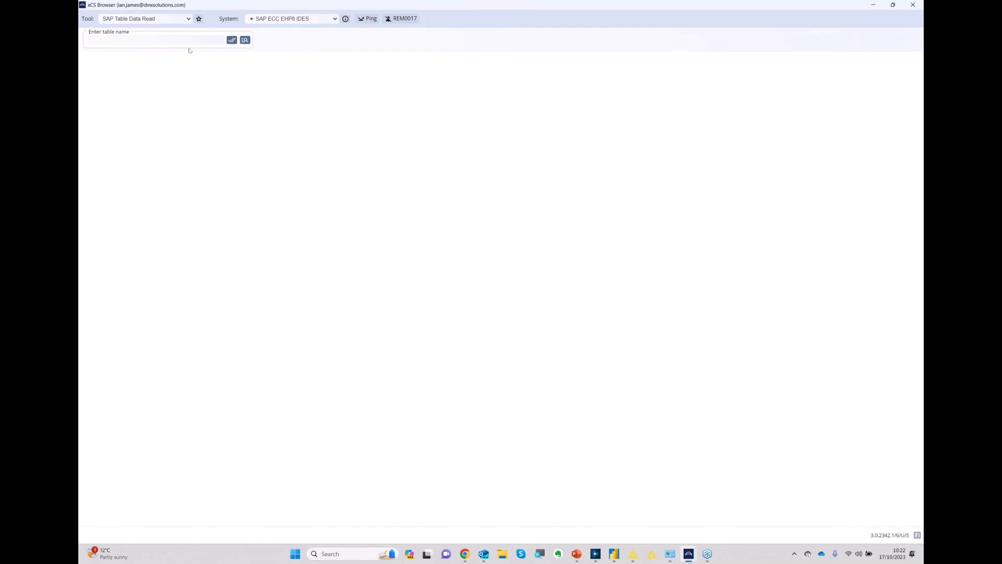
text(MARA)
Apply MARA as the table and show field names as Text and Key.
click(232, 41)
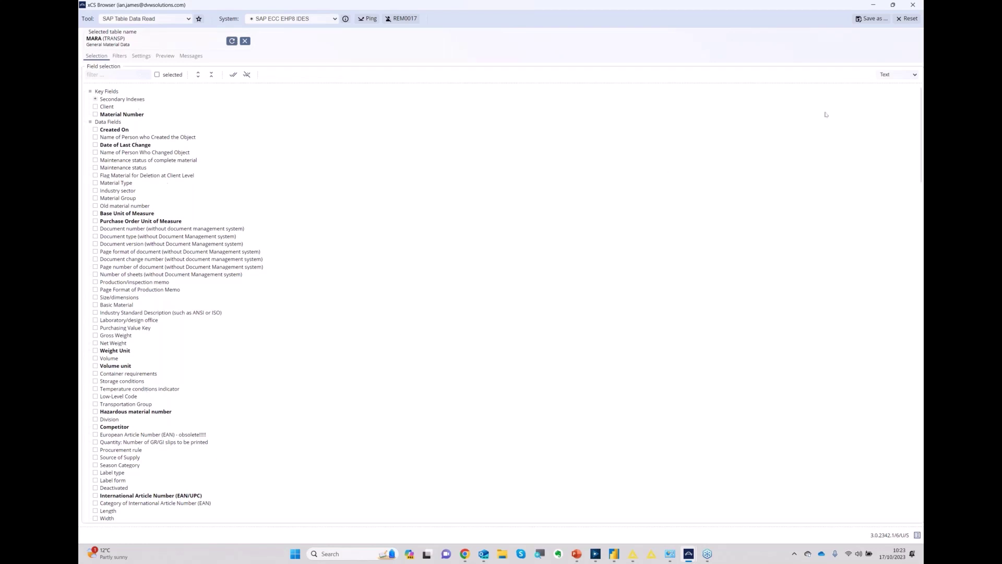
click(919, 19)
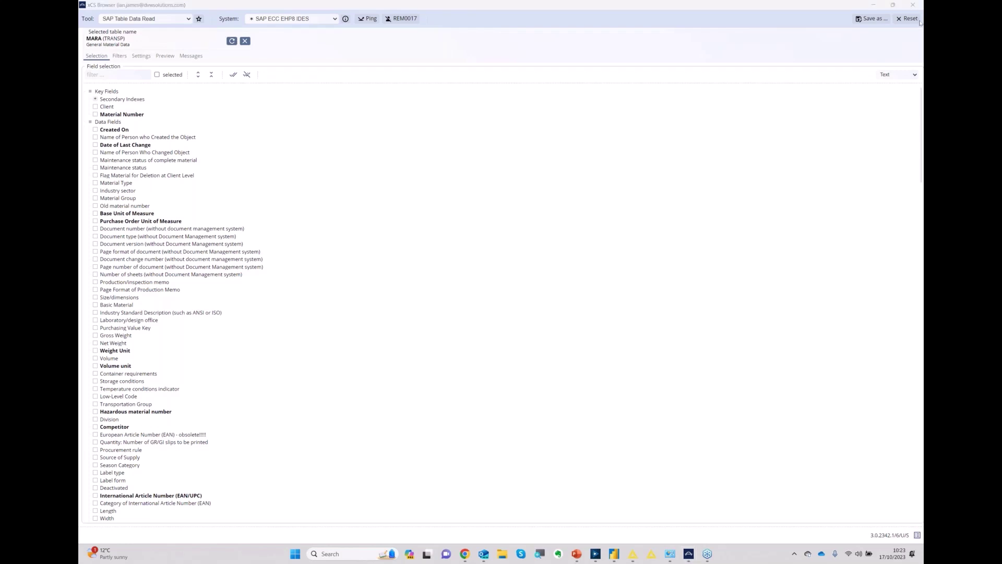
click(914, 77)
click(895, 97)
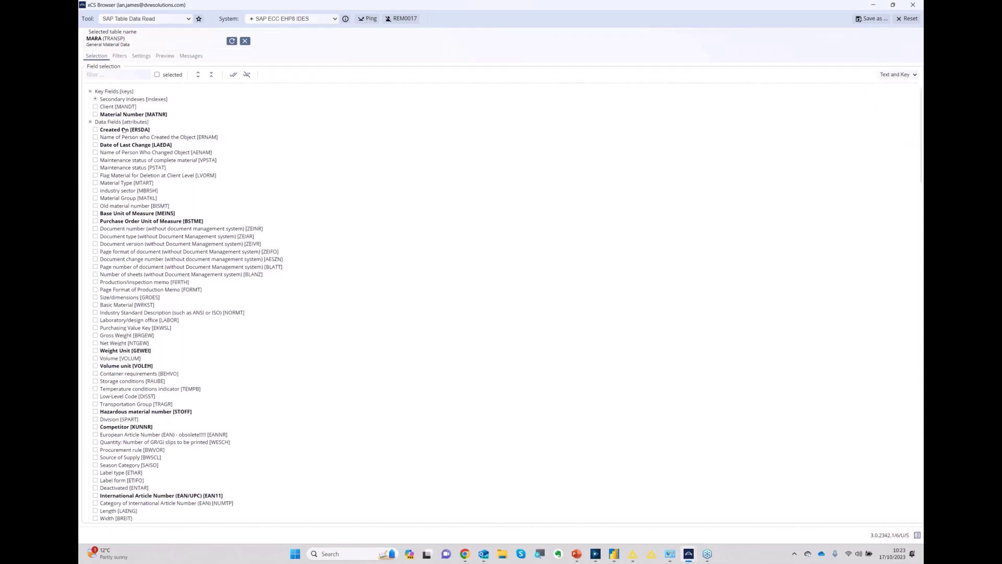
Select fields MATNR, ERSDA, ERNAM, LAEDA, AENAM, MTART, MATKL and LVORM.
click(95, 115)
click(95, 130)
click(95, 137)
click(95, 144)
click(95, 152)
click(95, 183)
click(95, 199)
click(95, 175)
Add a Material Group filter, dismiss its value picker and type FER as the low value.
click(132, 196)
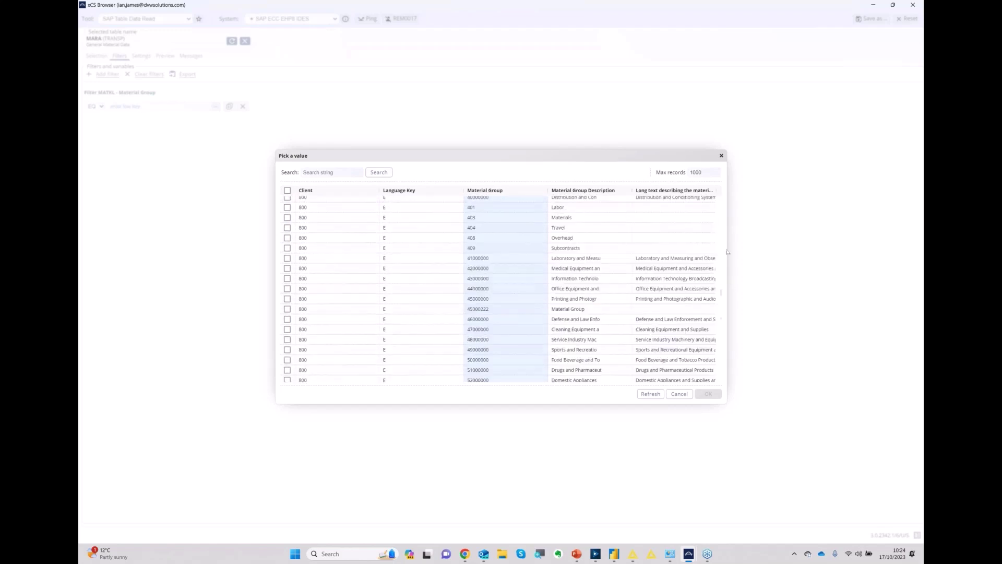
click(722, 156)
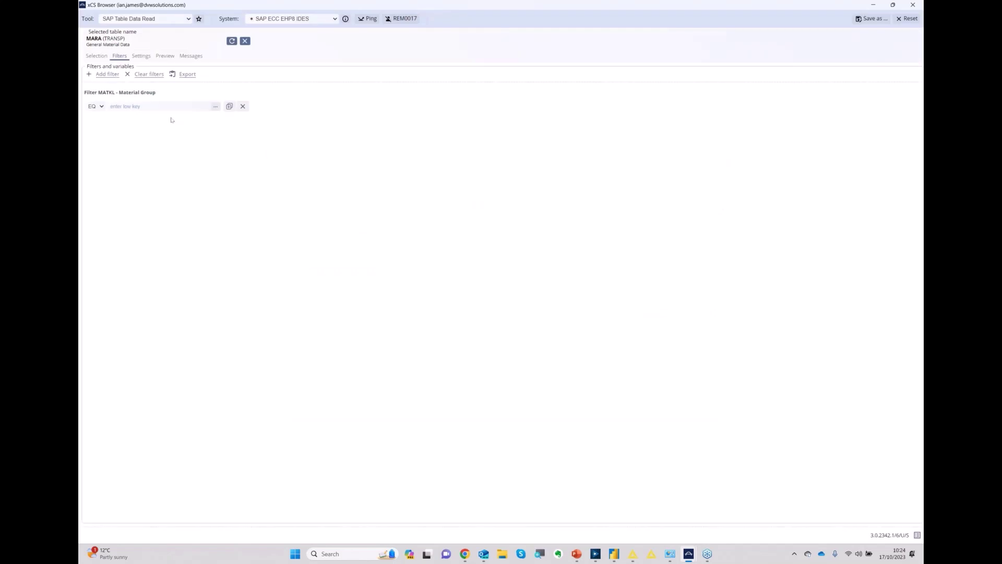
click(165, 106)
text(FERT)
Edit the maximum-records setting and fetch preview rows from SAP.
click(142, 56)
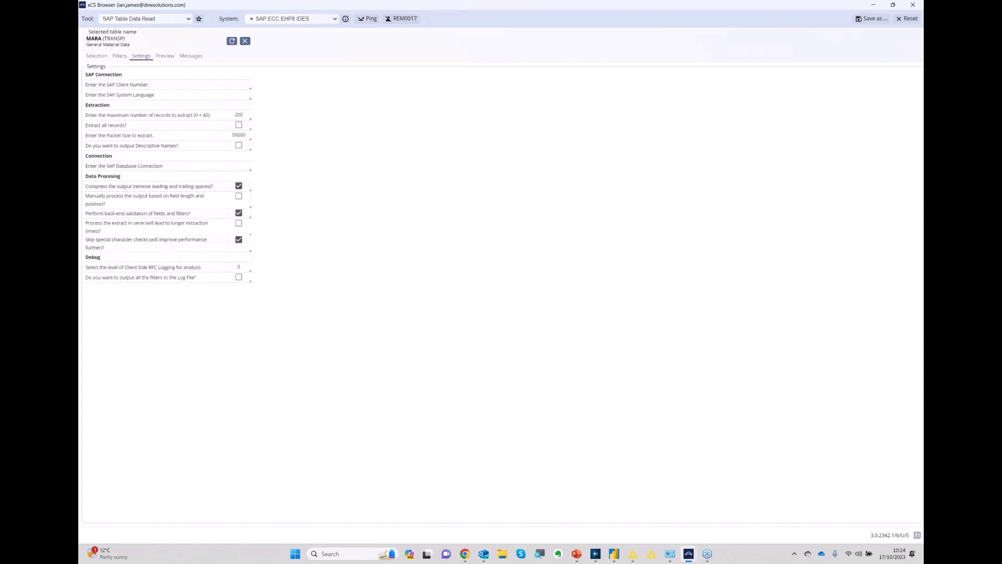
click(239, 114)
text(0)
click(164, 57)
click(107, 75)
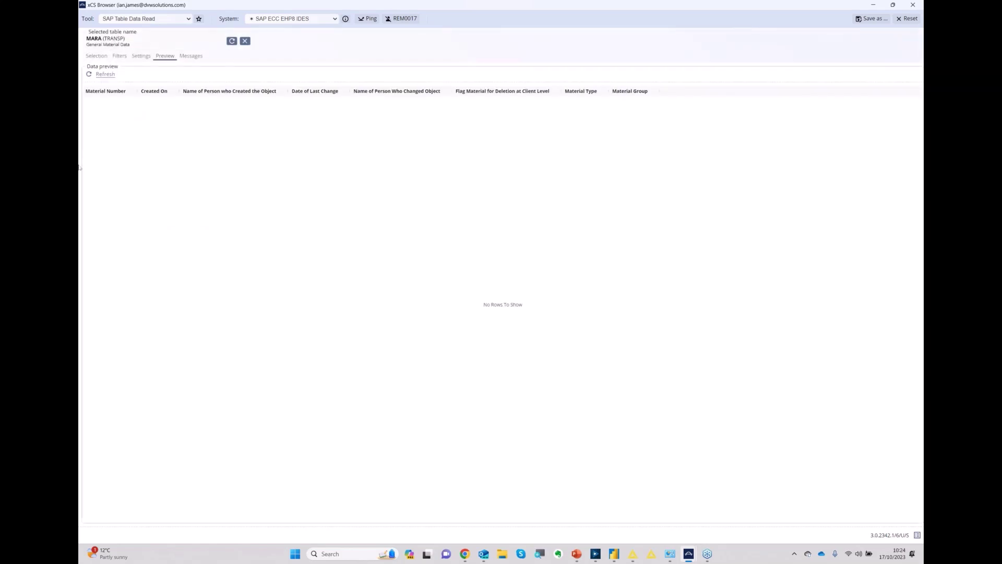
click(106, 74)
Remove the Material Group (MATKL) filter from the extraction.
click(98, 56)
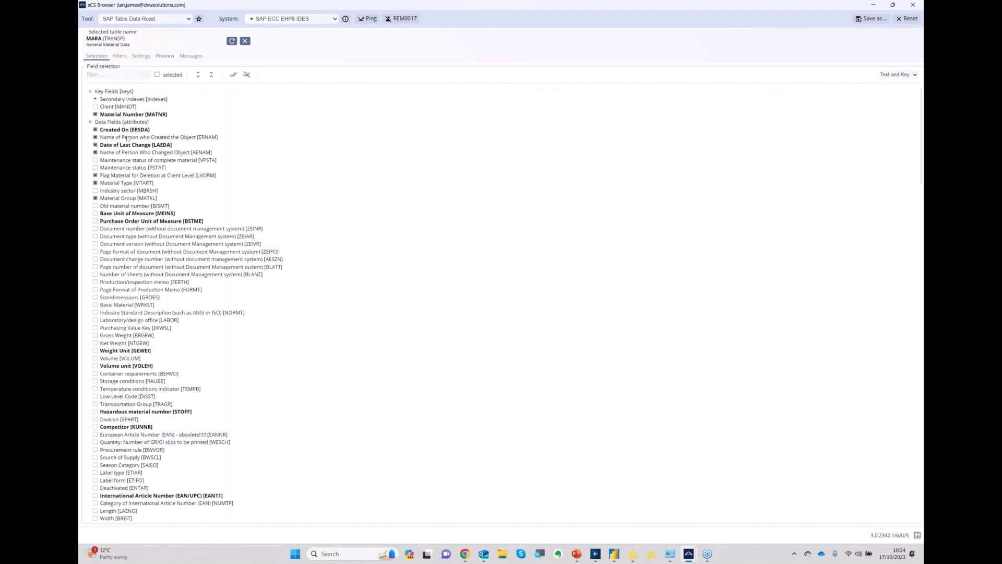
click(120, 56)
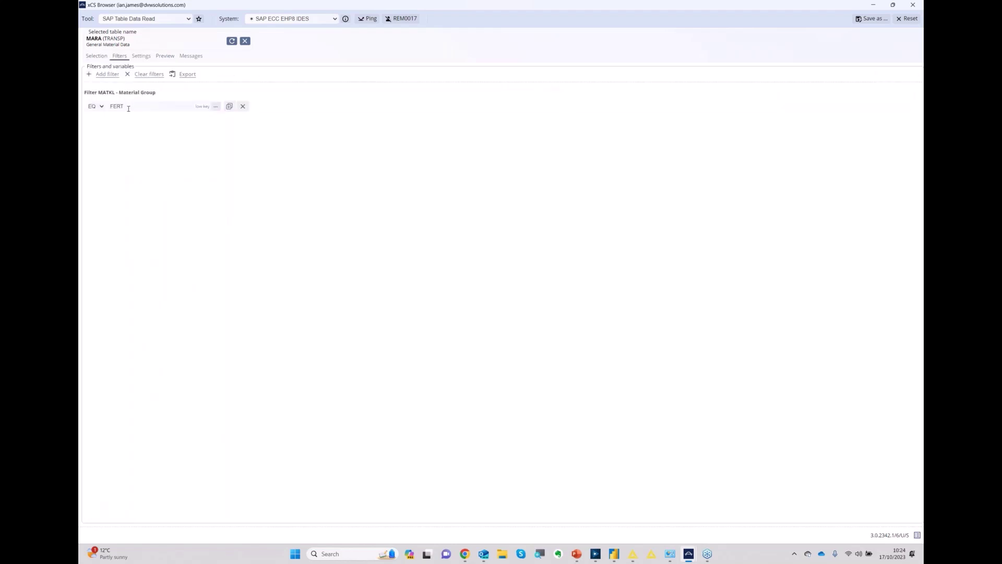
click(173, 105)
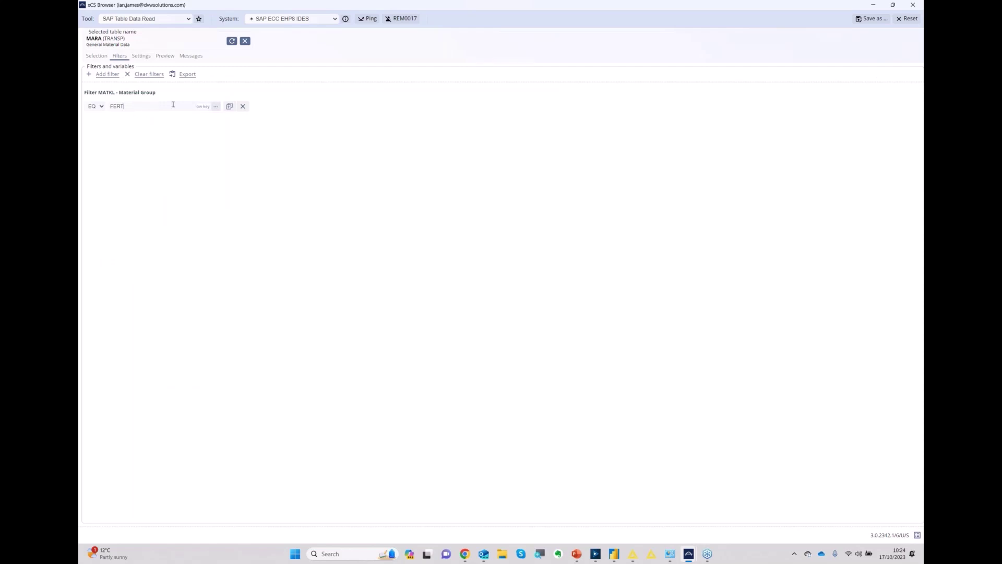
click(243, 107)
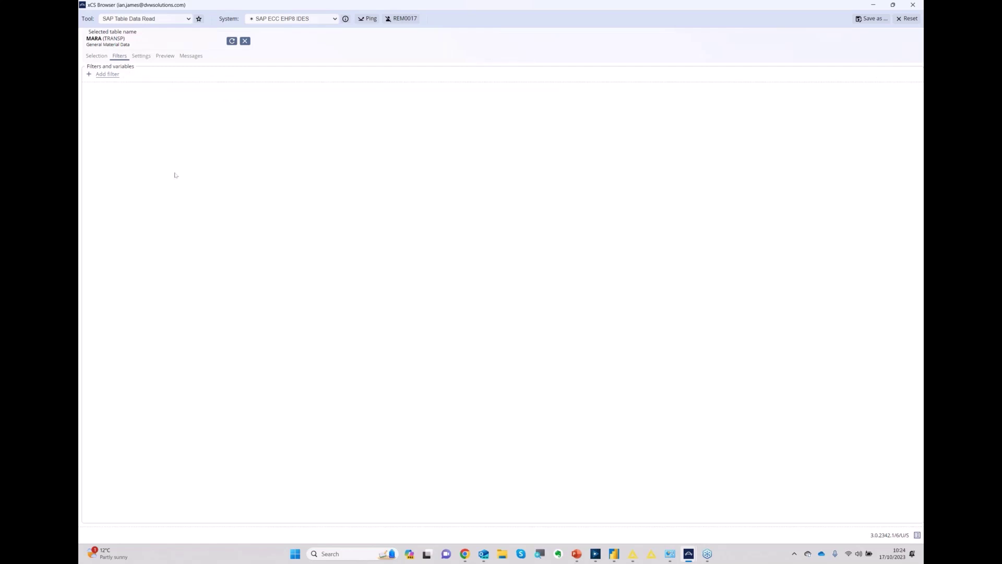
Add a Material Type (MTART) filter with value FERT, then review settings and preview.
click(98, 56)
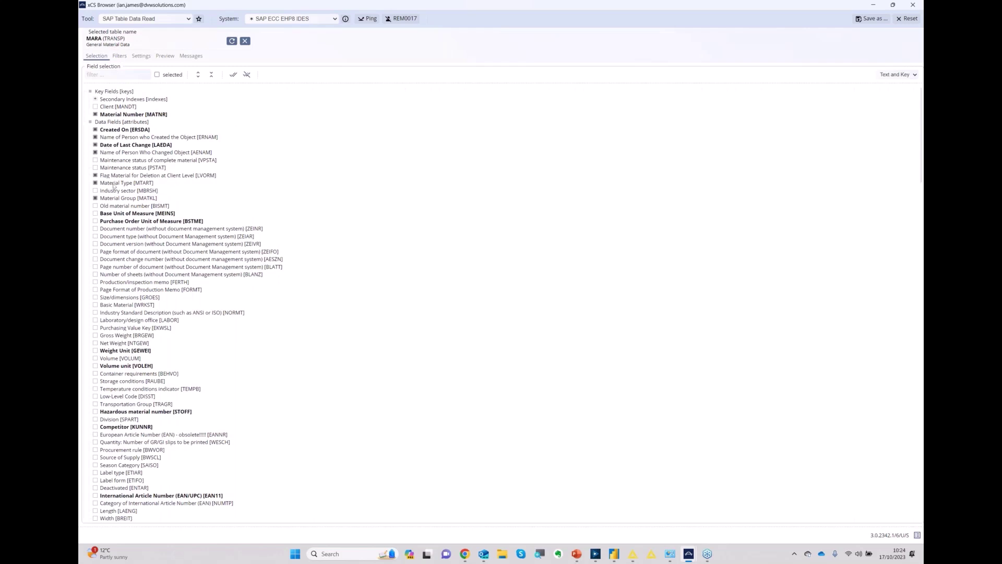
double_click(115, 184)
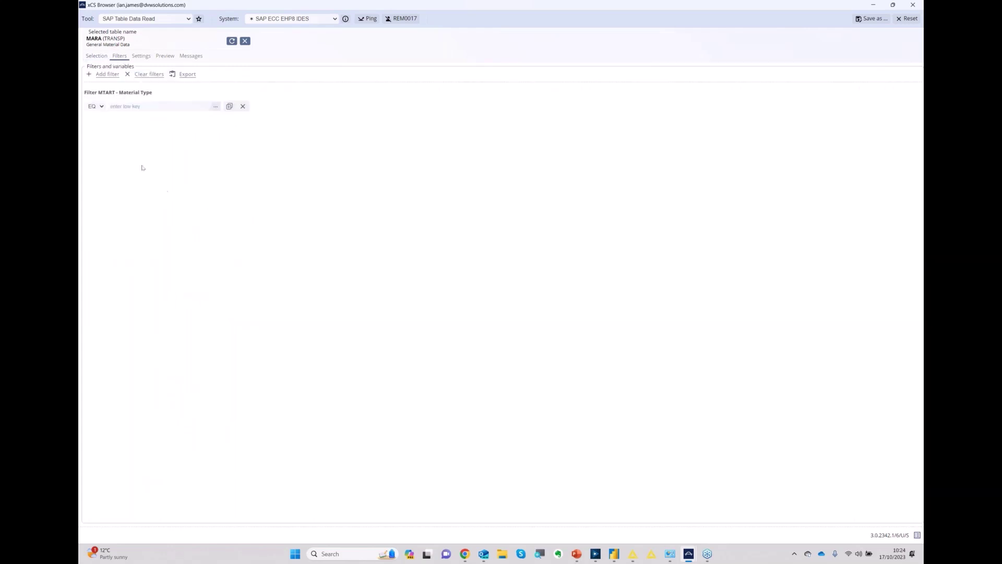
click(127, 107)
text(FERT)
click(148, 59)
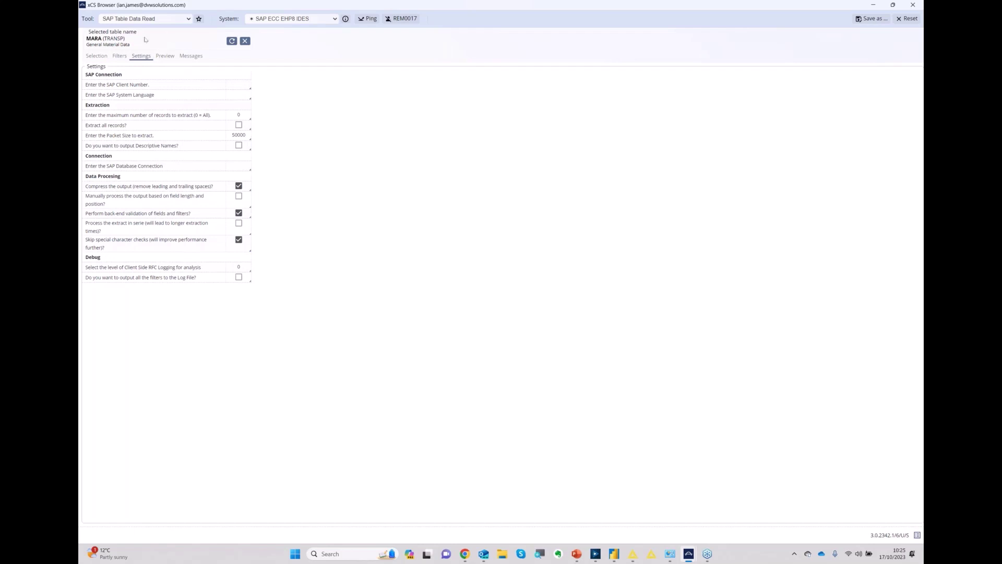
click(165, 56)
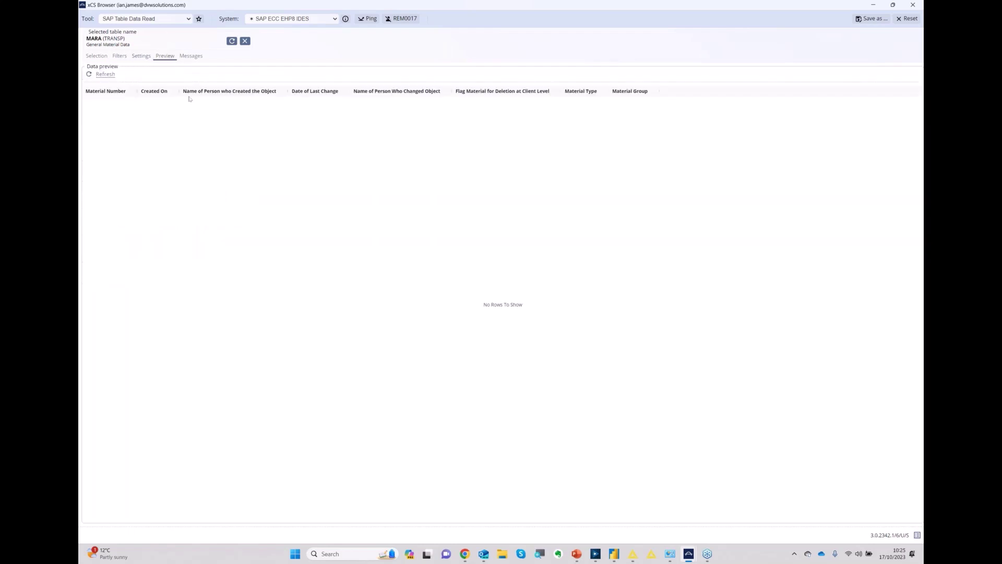
Refresh the preview to load MARA rows filtered to material type FERT.
click(106, 74)
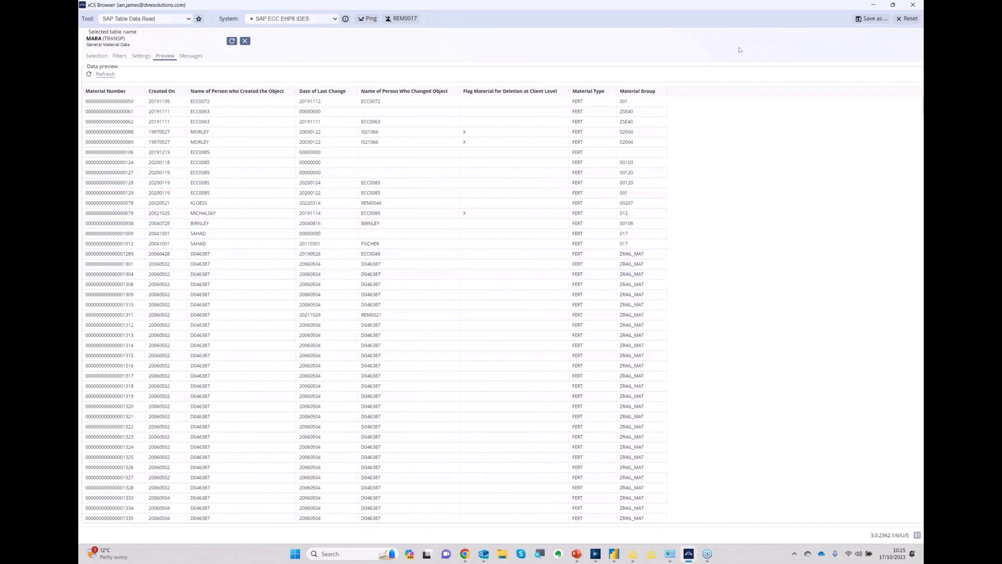
Save the MARA extraction configuration under the name MARA_WEBINAR.
click(871, 19)
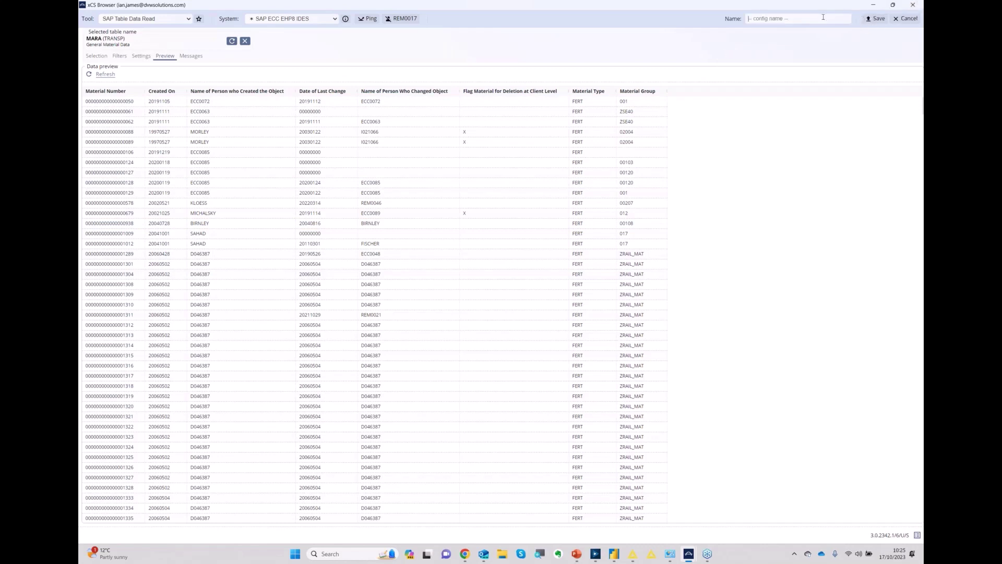
text(MARA_WEBINAR)
click(878, 19)
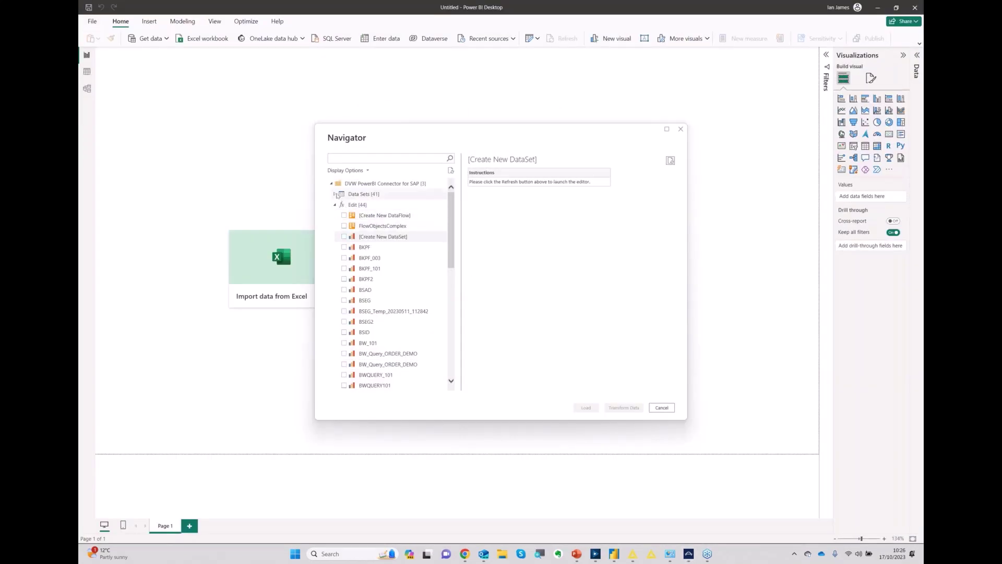
Refresh the Data Sets list, tick MARA_WEBINAR and load it into the report.
click(336, 194)
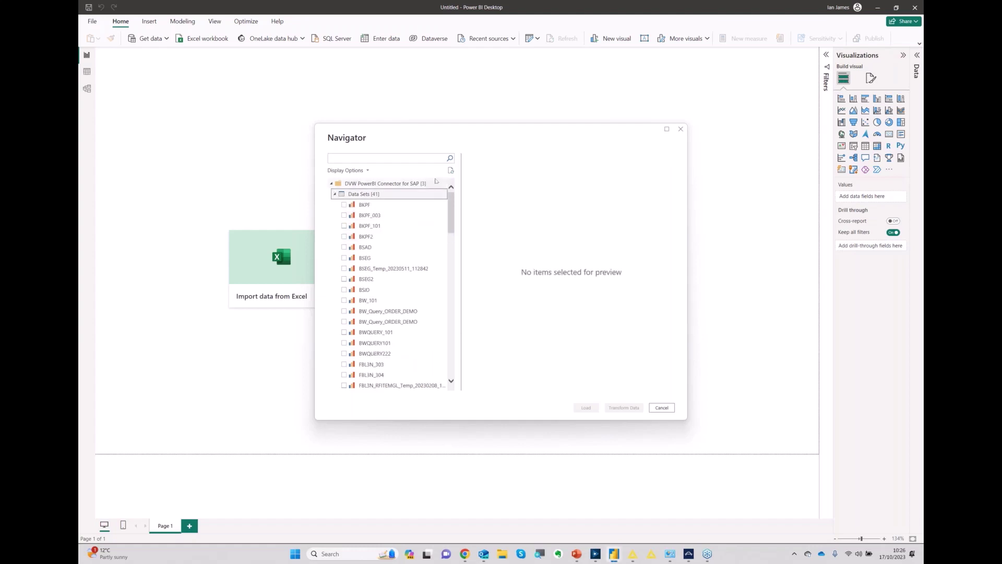
click(450, 170)
drag(455, 216, 444, 326)
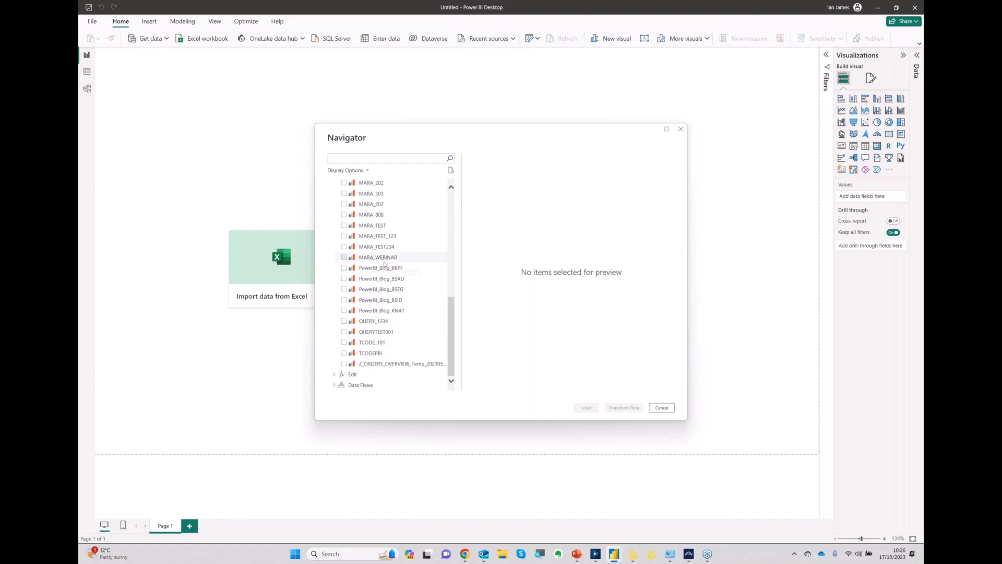
click(344, 256)
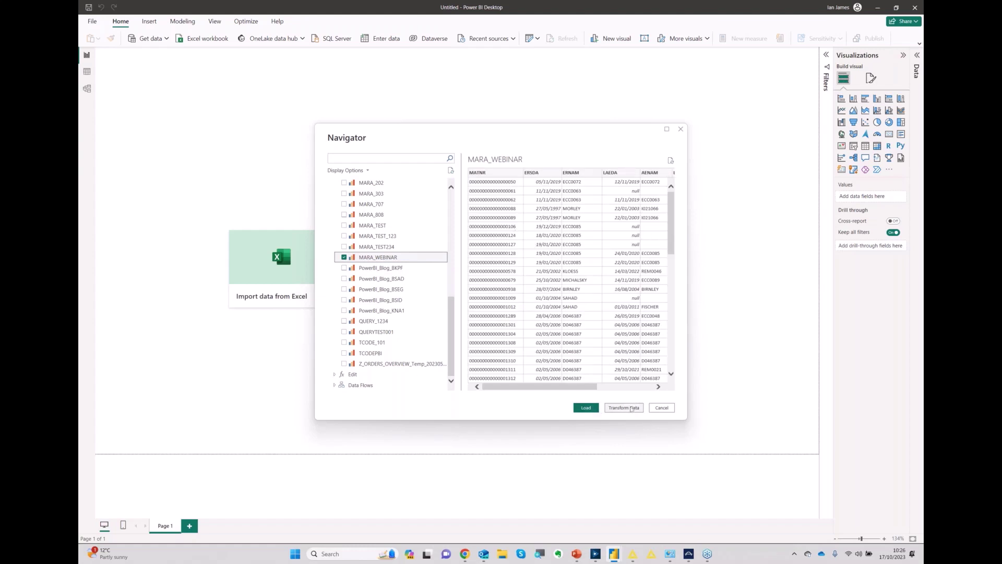
click(585, 407)
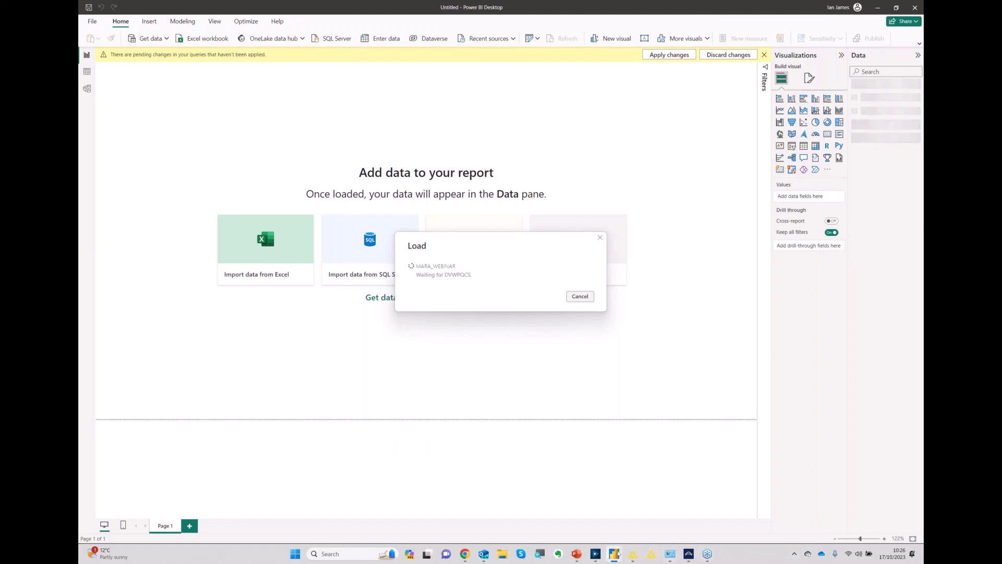
Switch to the IAJ - MARA report window via its taskbar thumbnail.
mouse_move(615, 555)
mouse_move(612, 499)
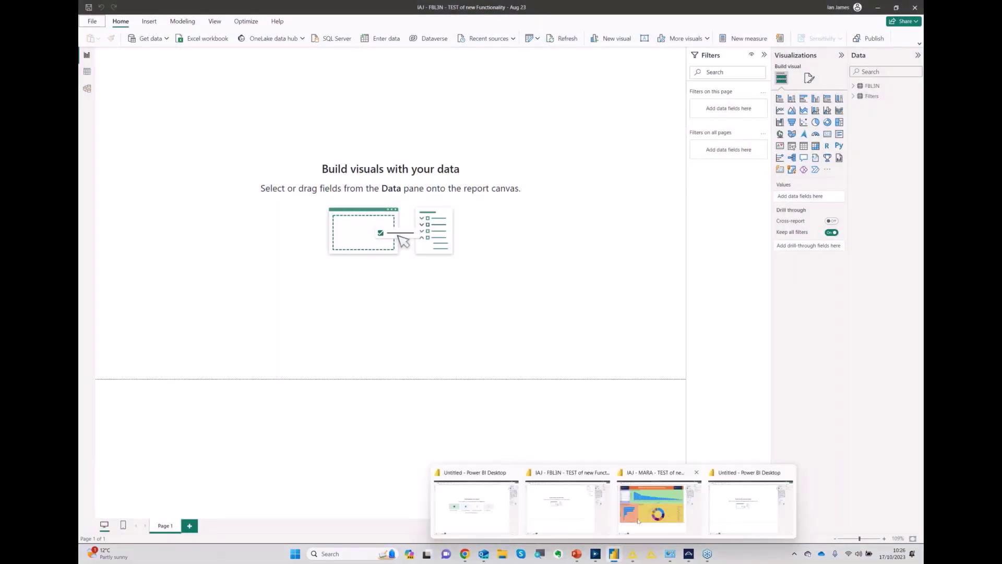
click(652, 501)
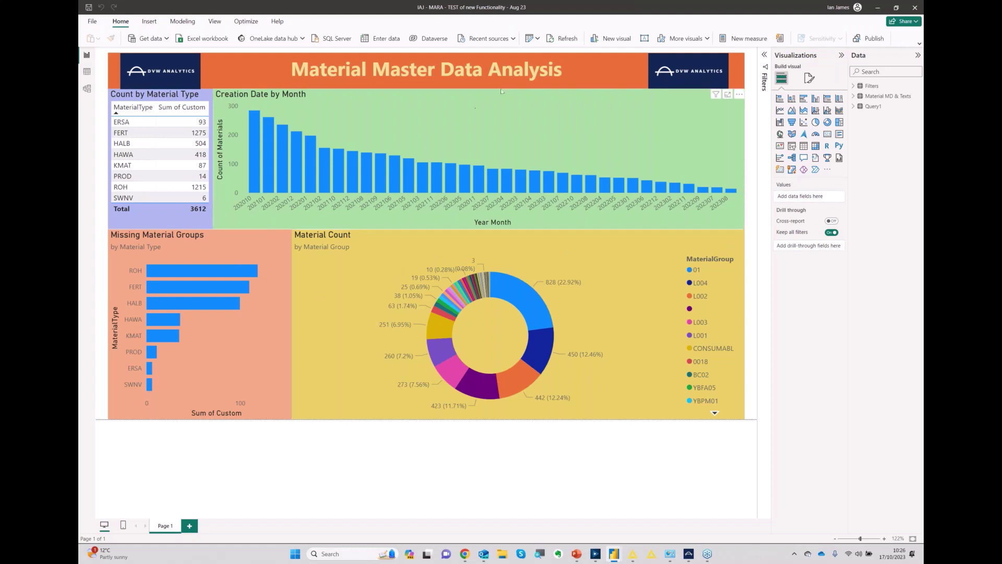
Open Power Query to review the MARA report's MARA_101 query, then switch to the FBL3N window.
click(539, 42)
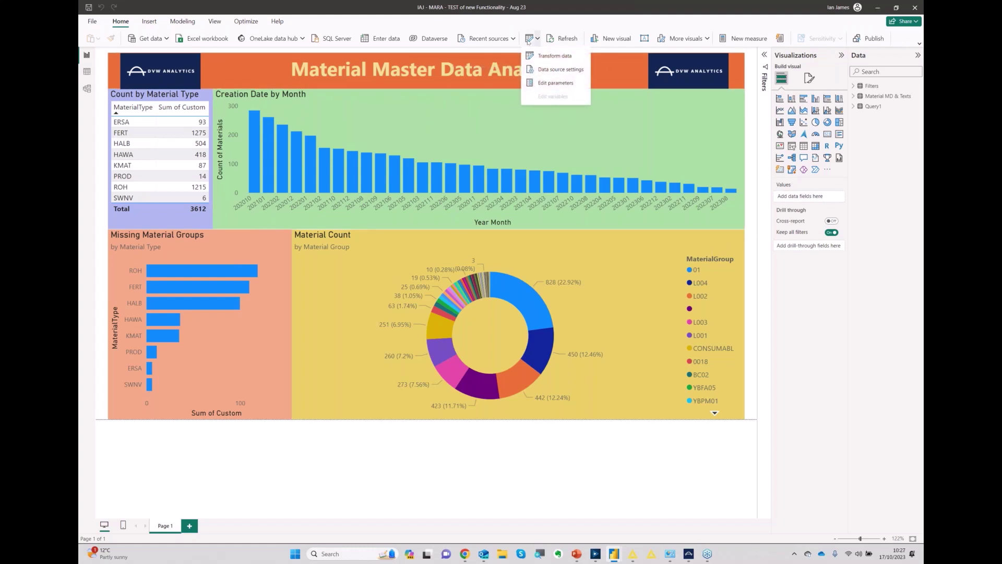
click(530, 40)
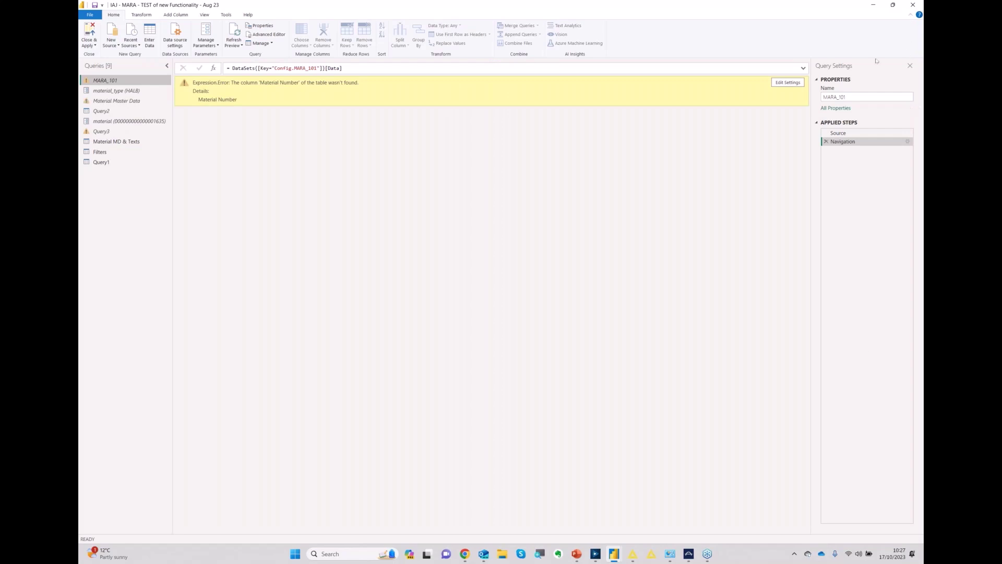
mouse_move(614, 552)
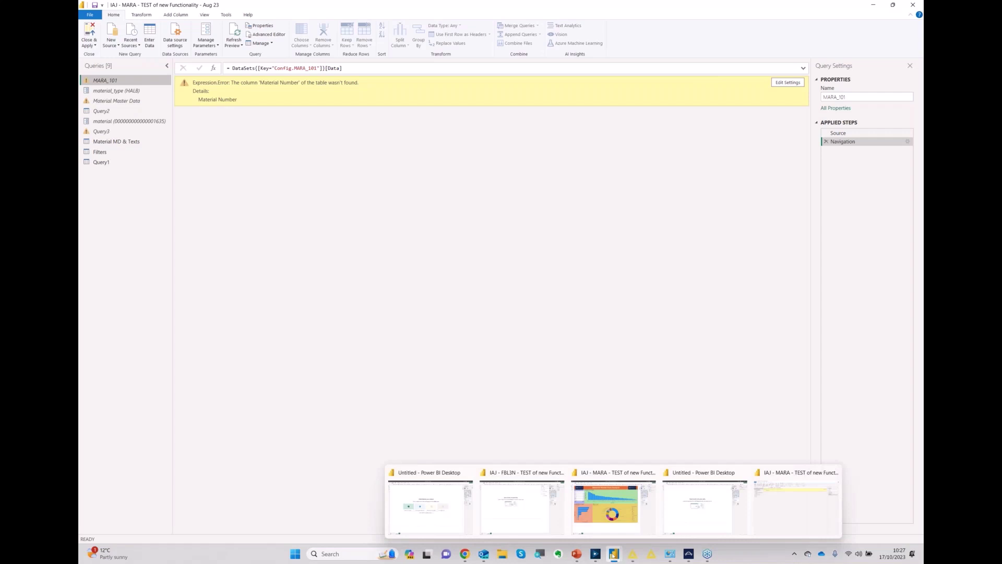
Bring up the FBL3N report, check its 60-row company code 2000 table, and return to Report view.
click(530, 514)
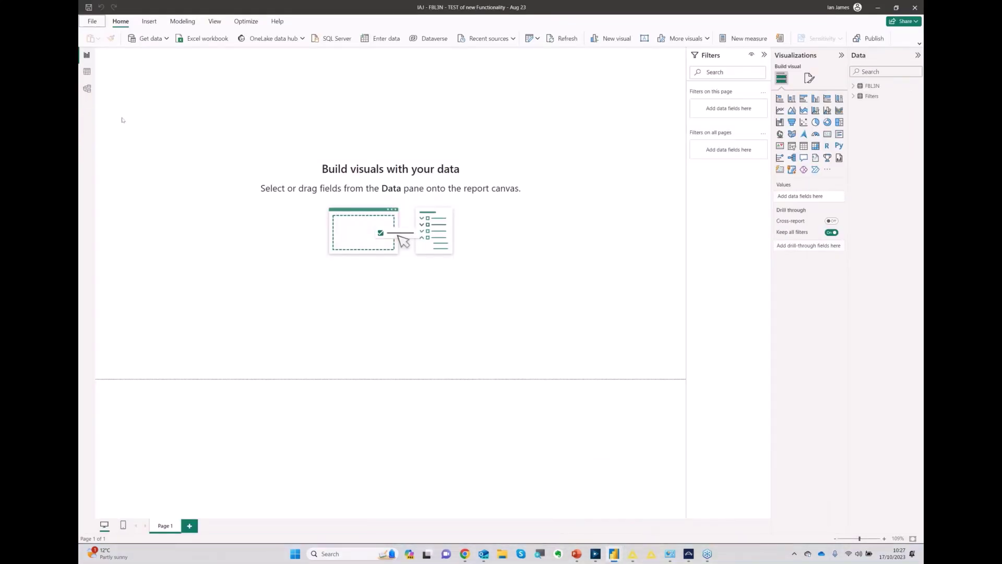
click(87, 72)
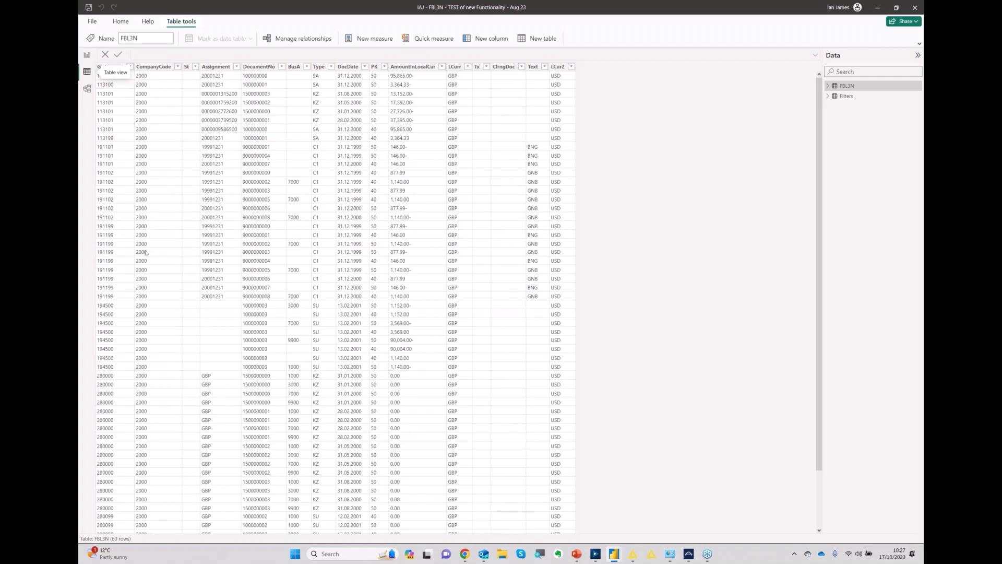
click(87, 56)
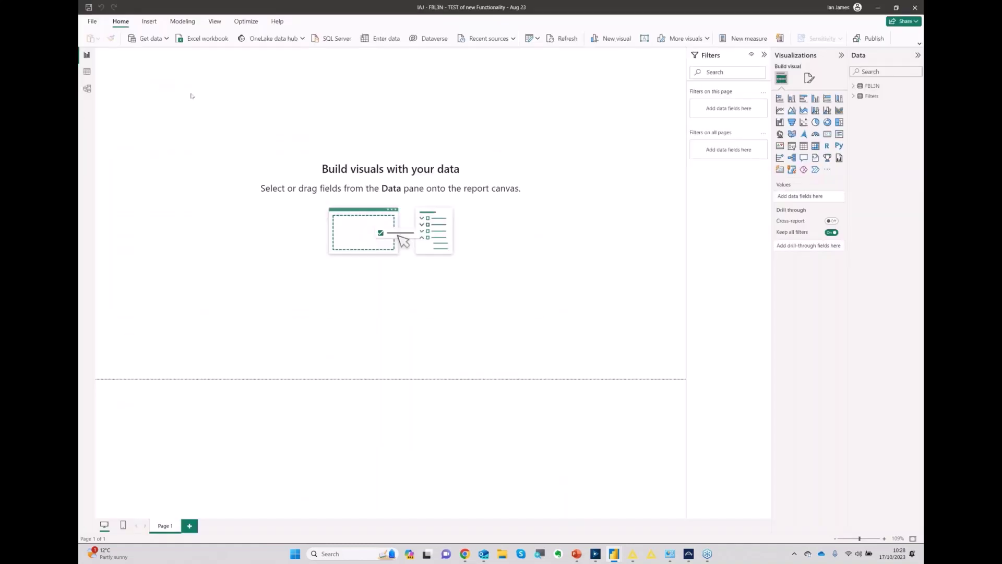
click(535, 39)
Change the Company Code parameter from 2000 to 3000 and apply it so FBL3N reloads.
click(554, 84)
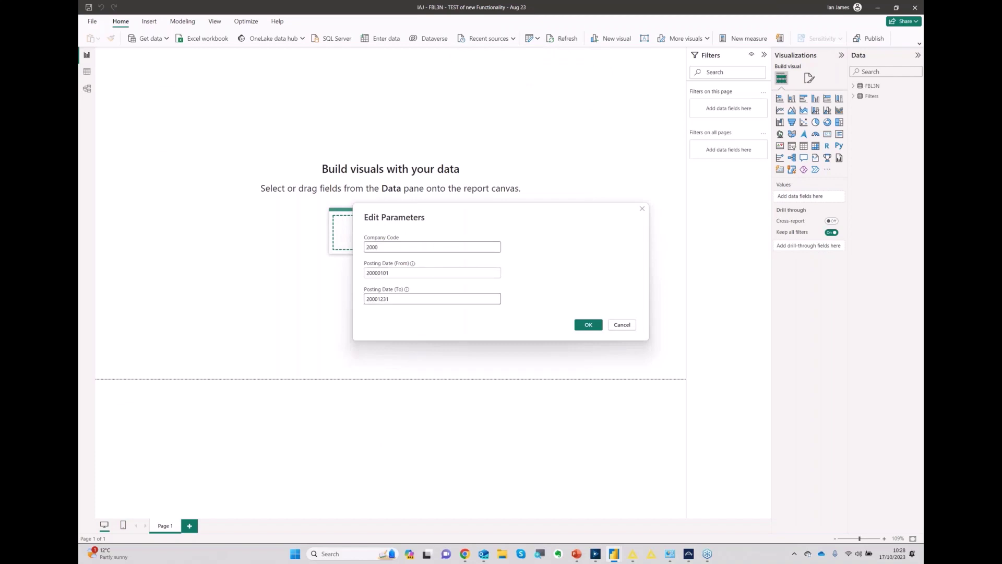
drag(385, 249, 358, 249)
text(3000)
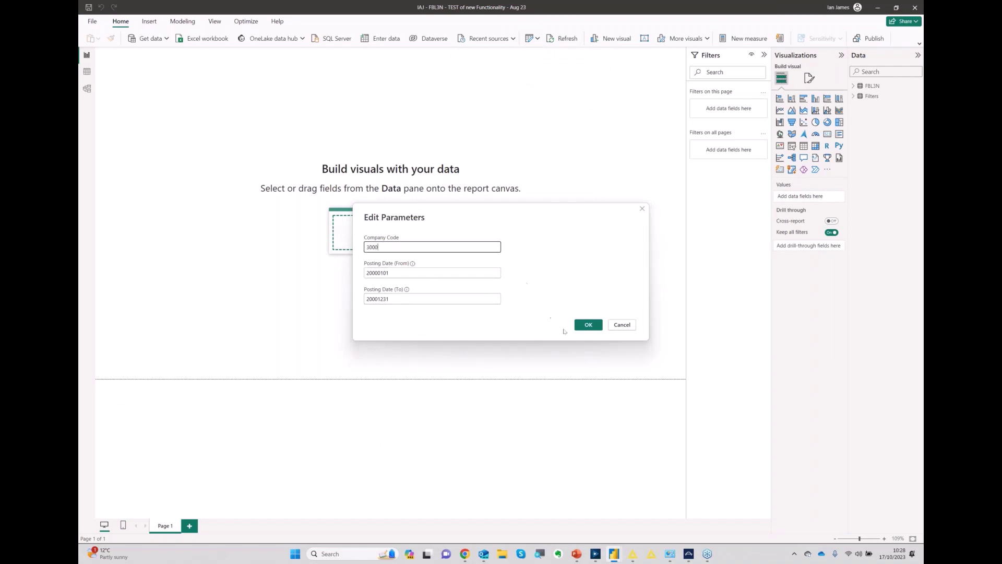
click(590, 325)
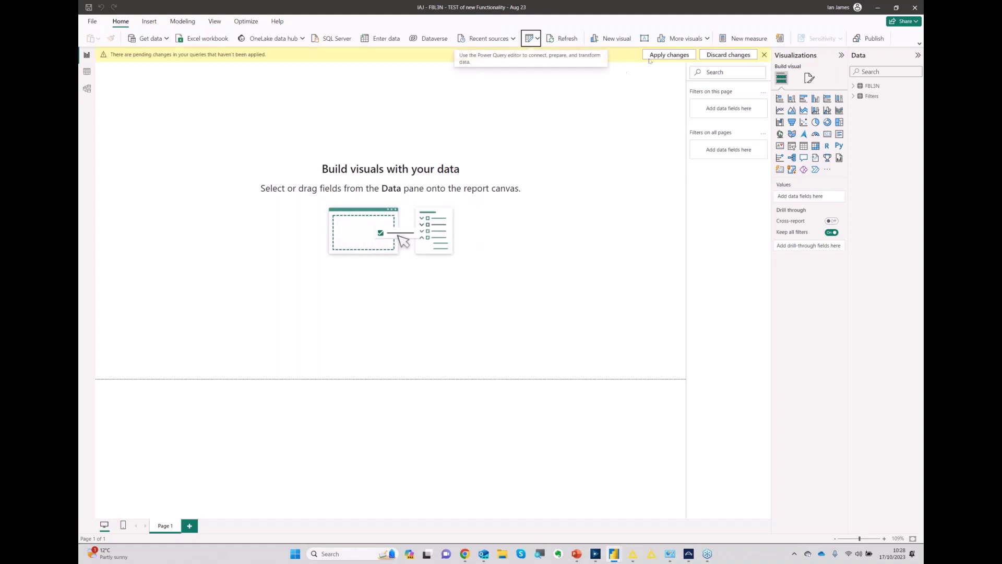
click(667, 55)
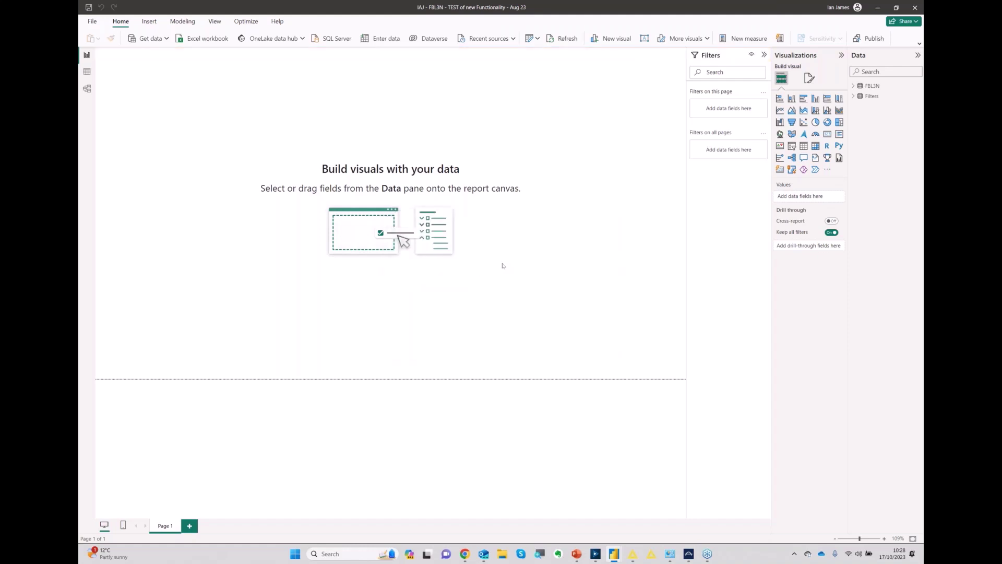
Inspect the reloaded FBL3N table: 3,207 rows, all for company code 3000.
click(87, 72)
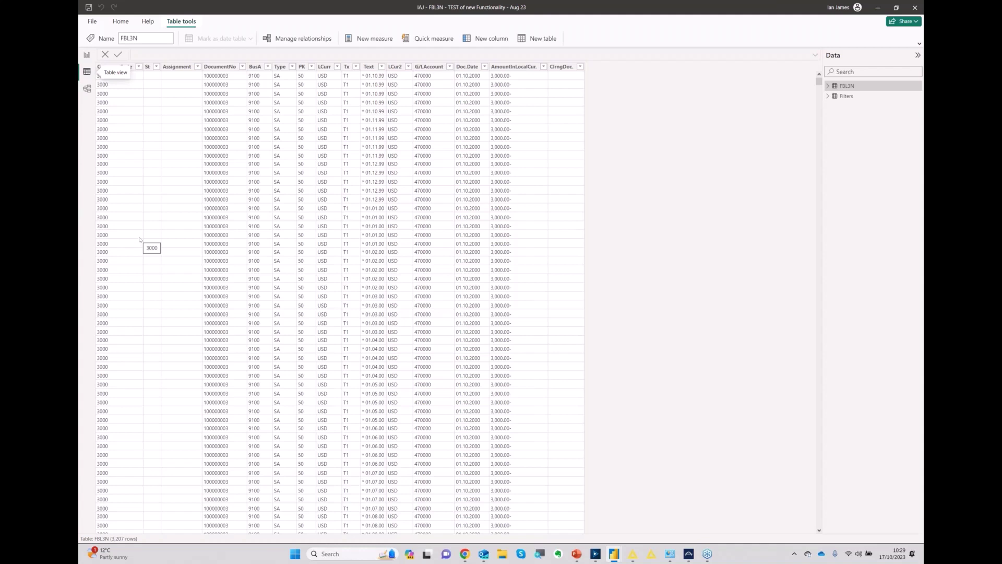
right_click(846, 87)
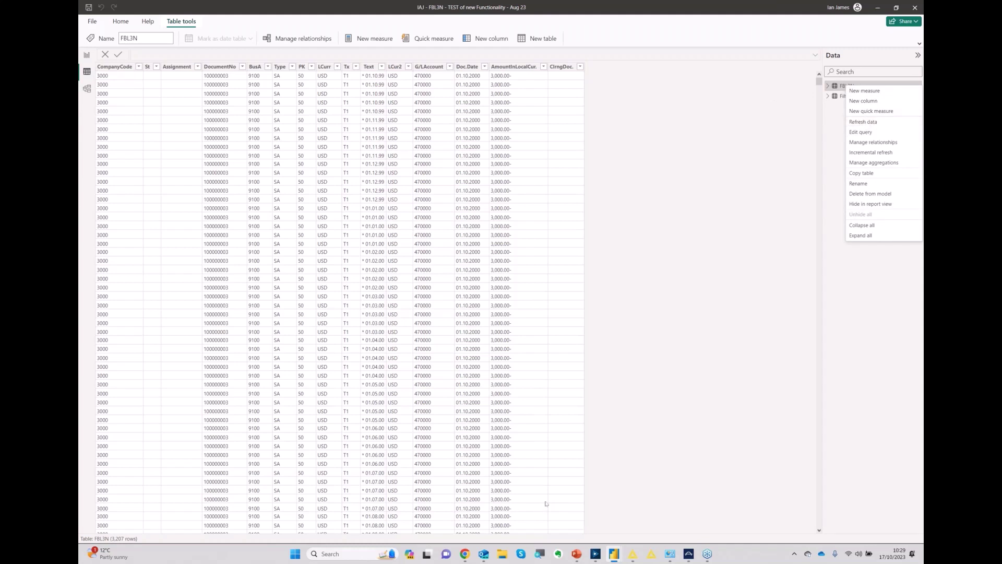
Switch back to the PowerPoint slide show on the DEMO 3 'ALTERYX to AWS BI' slide.
key(alt+Tab)
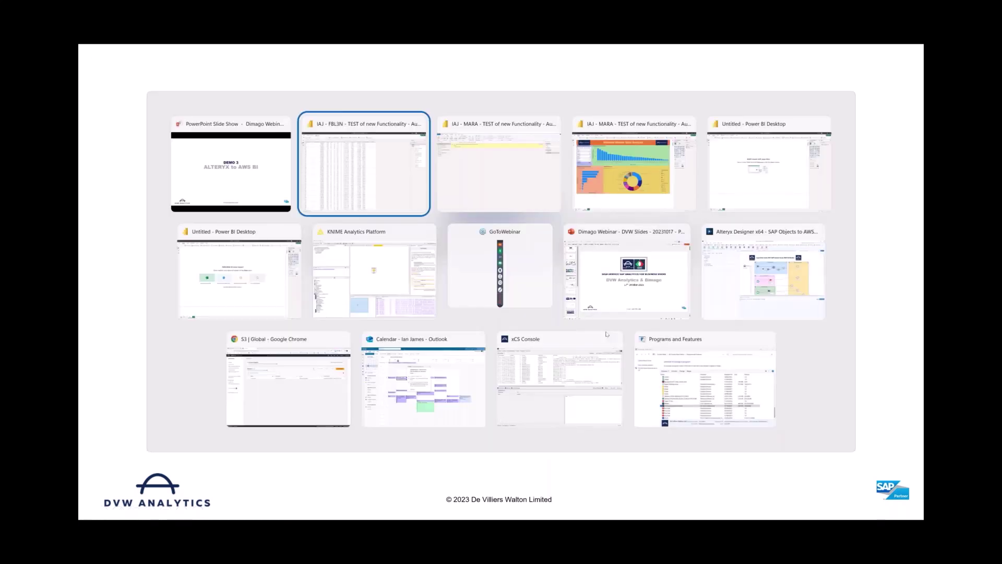
Switch to Alteryx's SAP General Ledger GL Data (Table) to S3 workflow, showing the SAP Logon and BKPF/BSEG steps.
click(763, 271)
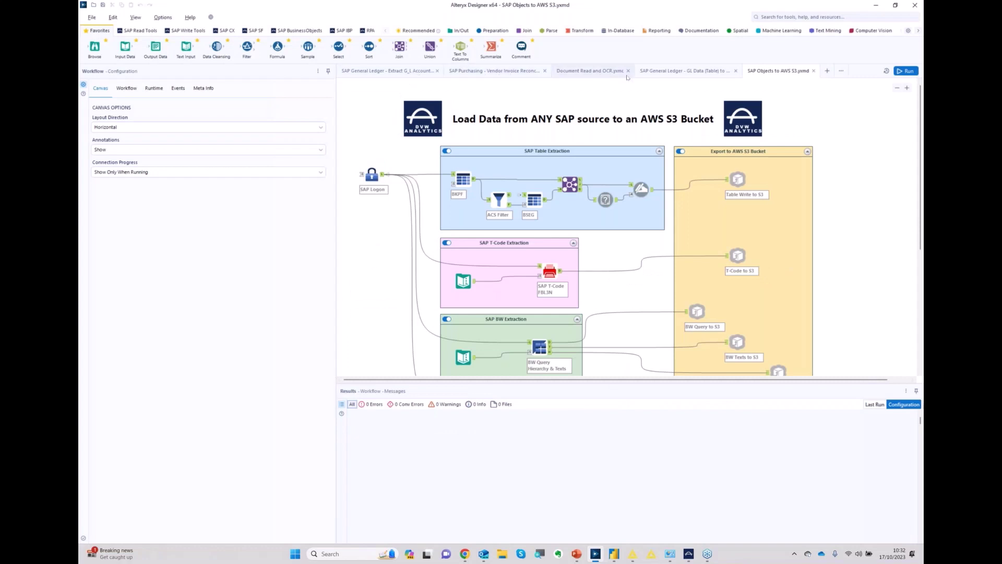
click(623, 151)
click(684, 71)
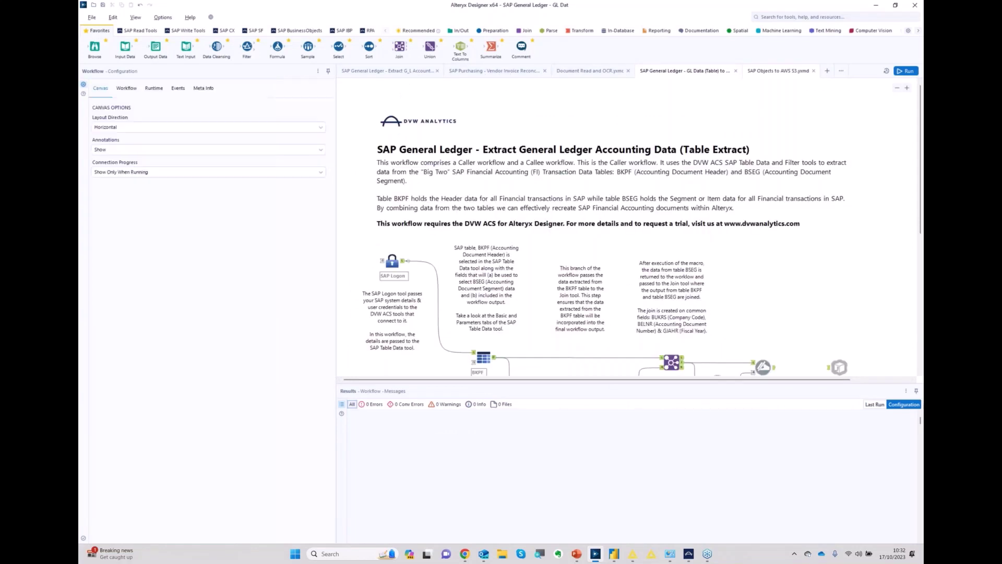
drag(921, 98, 920, 153)
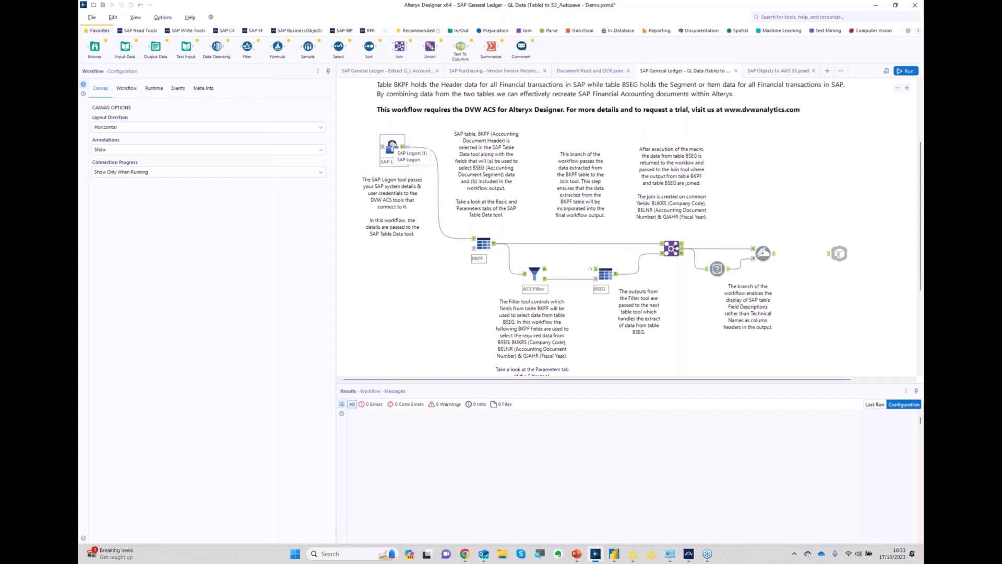
Confirm the SAP ECC EHP8 IDES connection pings successfully, then bring up the BKPF Table Data settings.
click(392, 144)
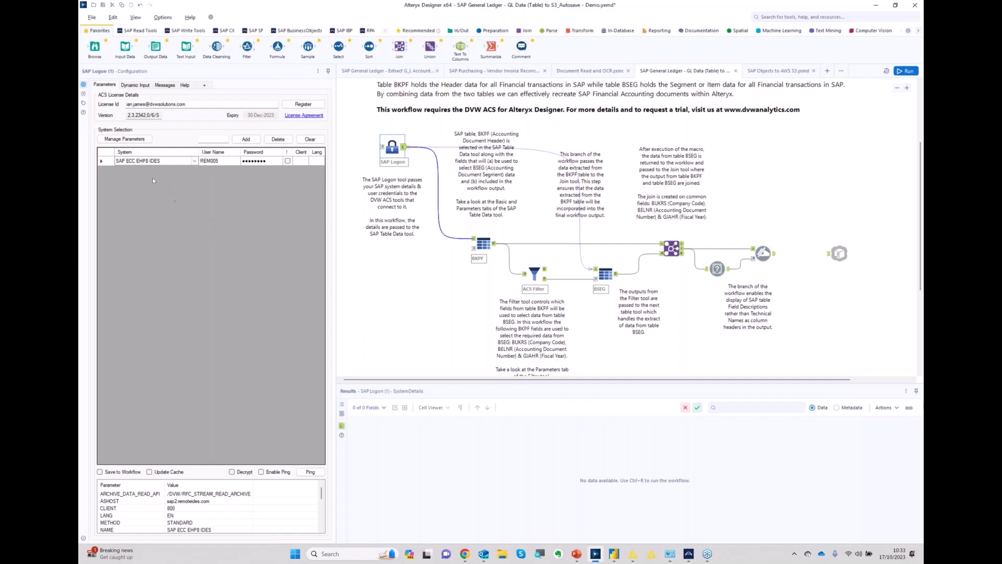
click(195, 161)
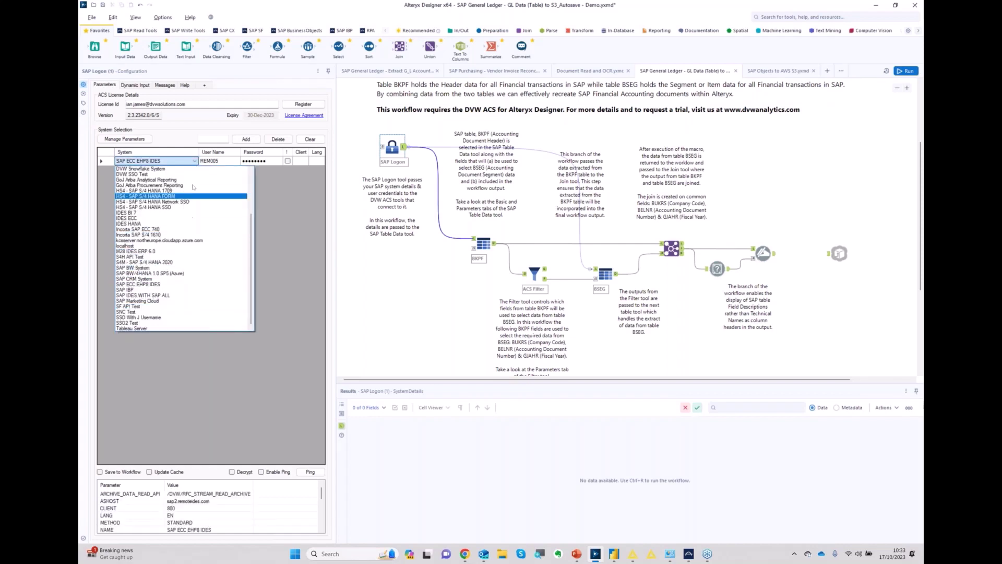
click(160, 384)
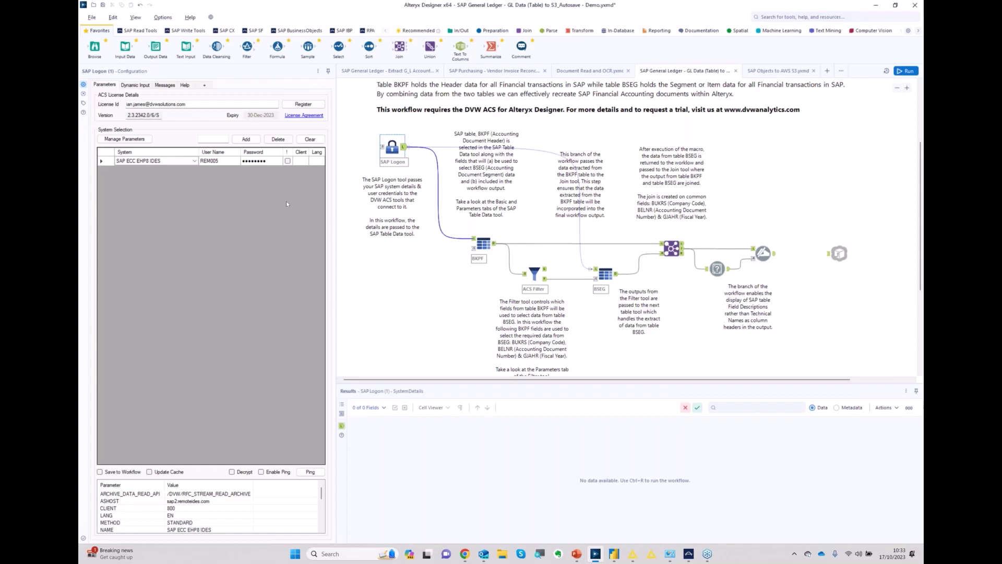
click(310, 472)
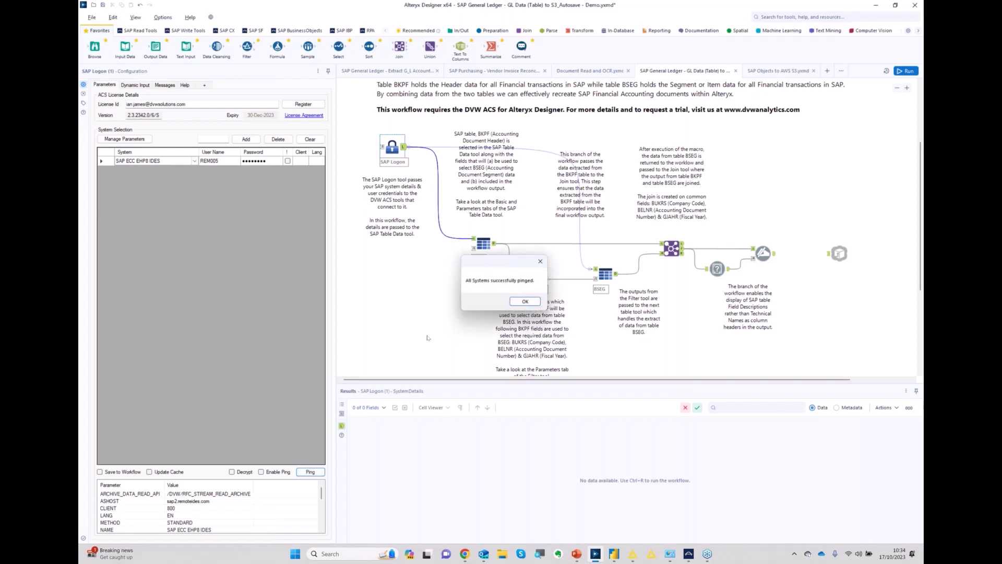
click(525, 301)
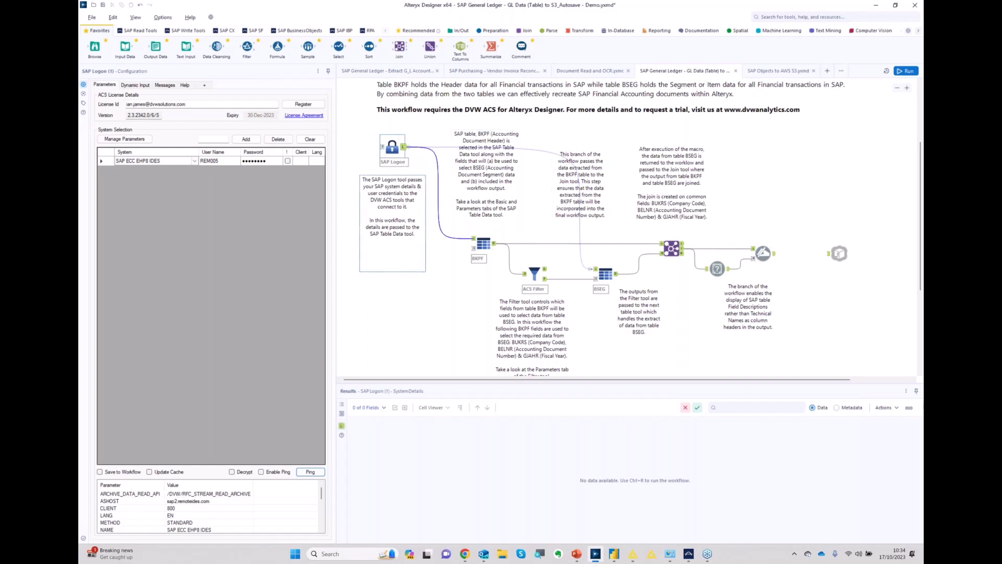
click(483, 243)
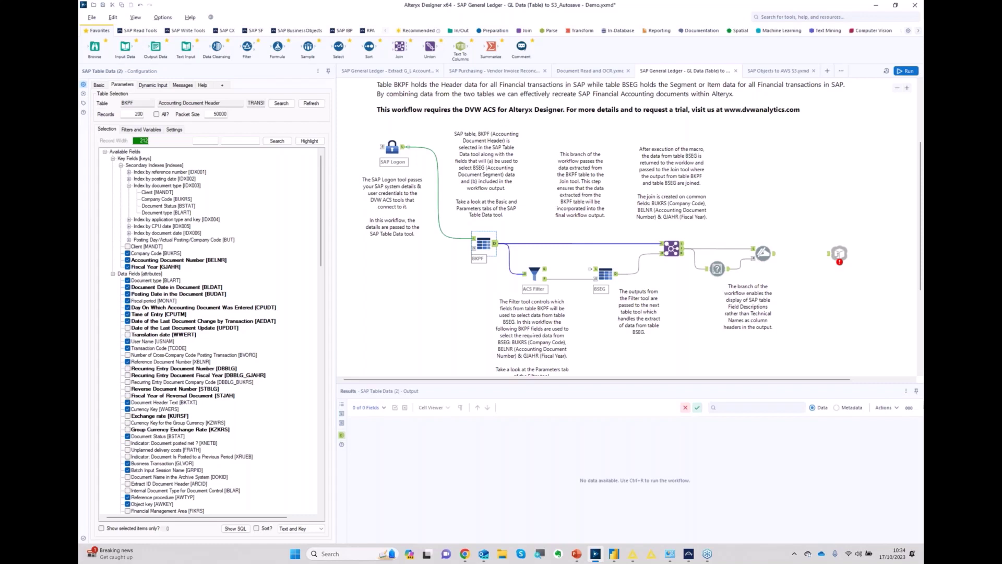
Review the BKPF filters and variables, then bring up the Amazon S3 Upload settings targeting DVW SAP TABLE DEMO.json.
click(140, 129)
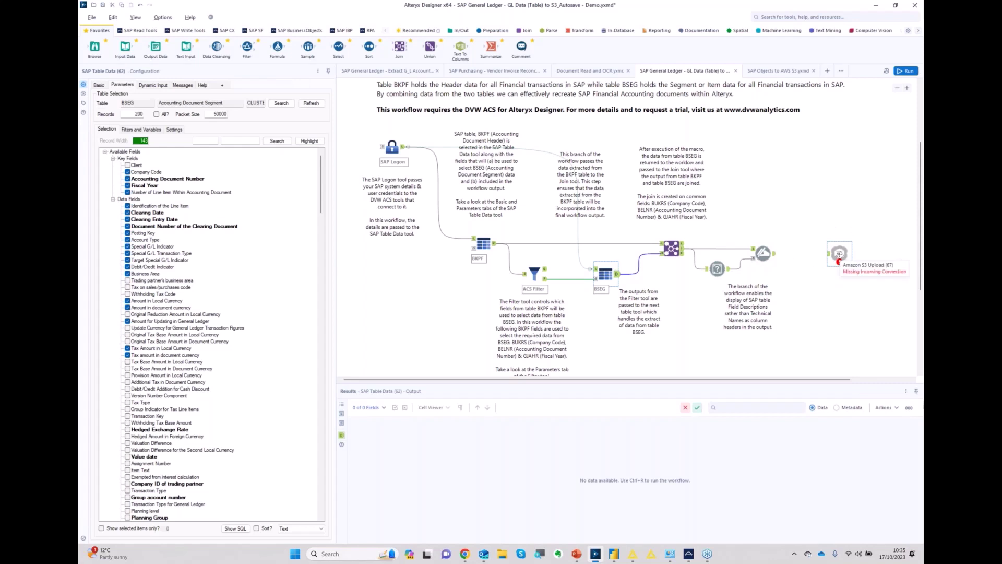
click(839, 254)
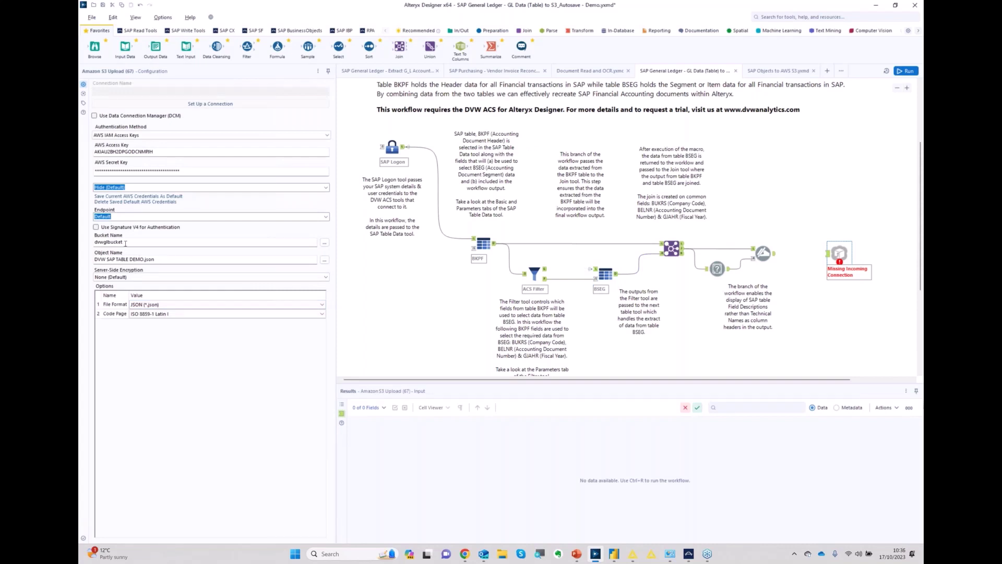
Target bucket dvwglbucket as DVW SAP TABLE DEMO 007.json and connect Dynamic Rename to the S3 upload.
double_click(129, 244)
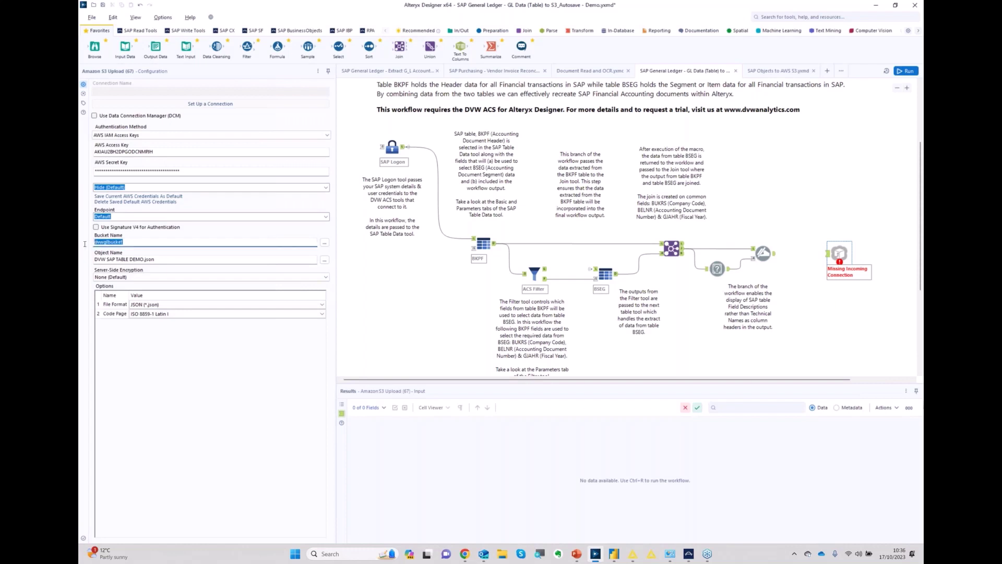
click(324, 244)
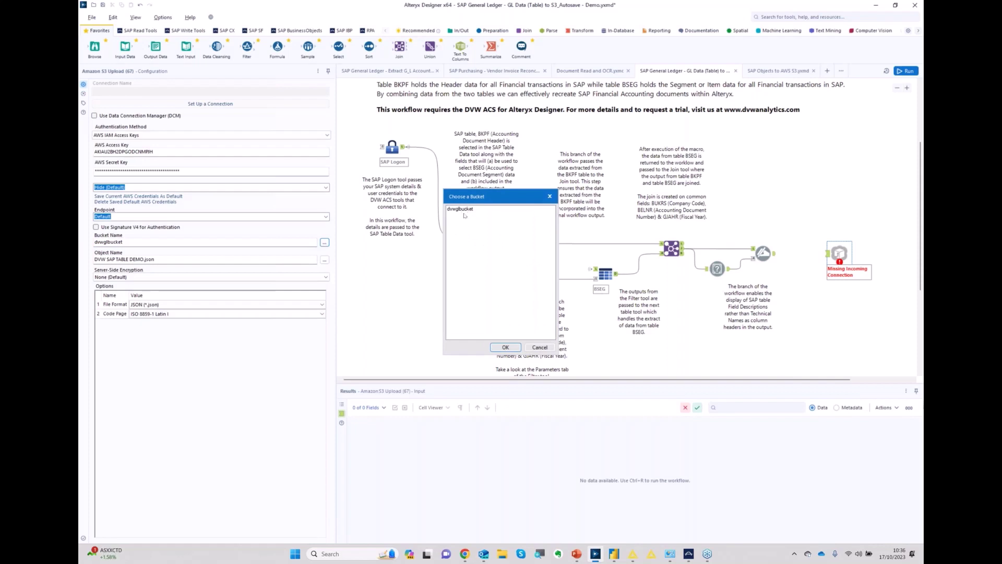
double_click(465, 210)
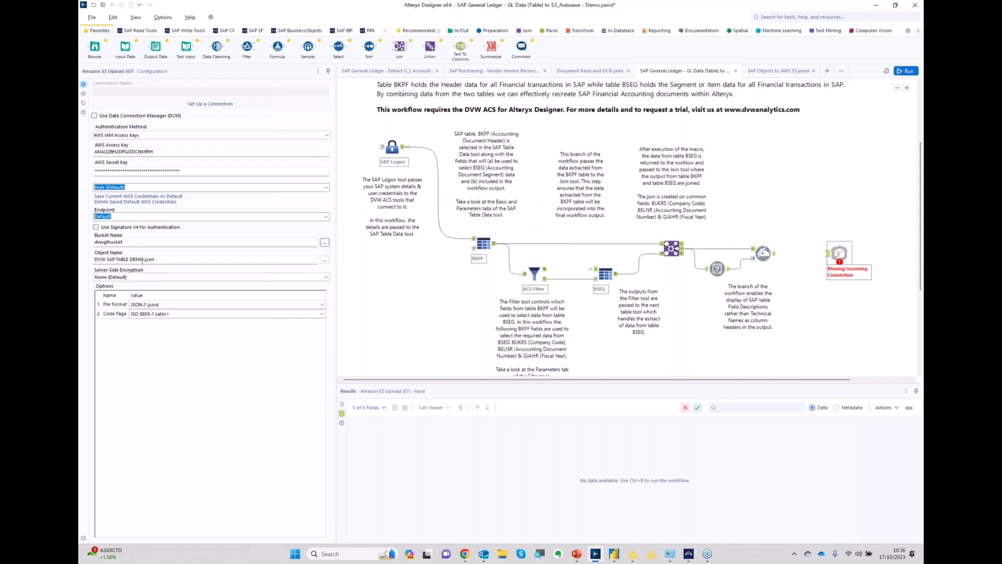
click(143, 259)
text(007)
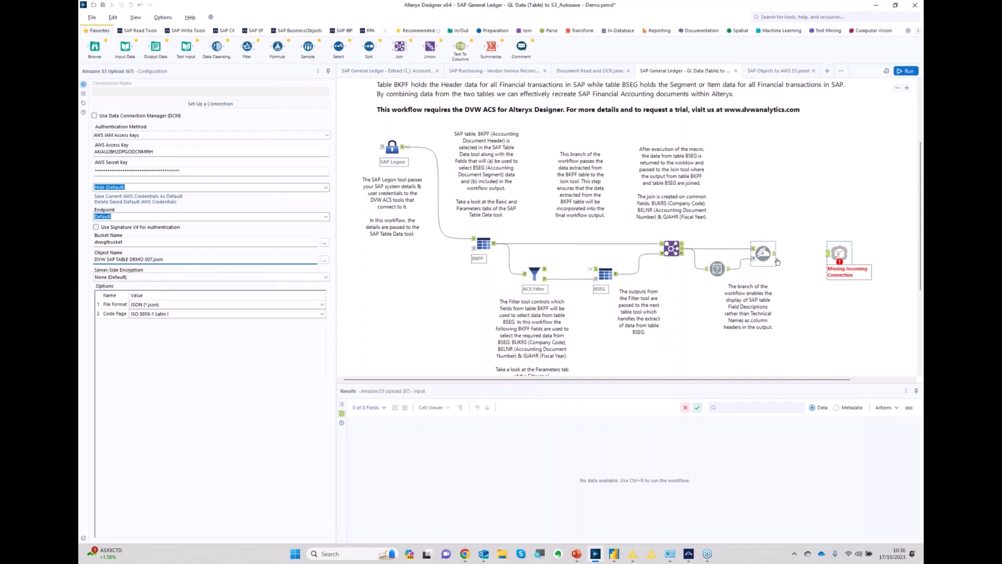
drag(778, 254, 830, 254)
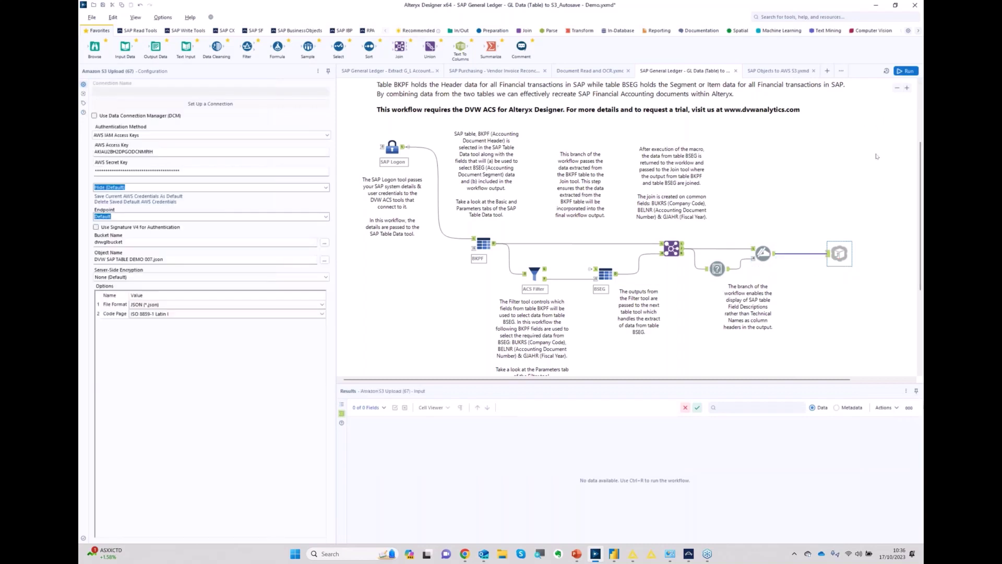
Run the workflow, sending 271 records across 38 fields to the Amazon S3 Upload.
click(906, 70)
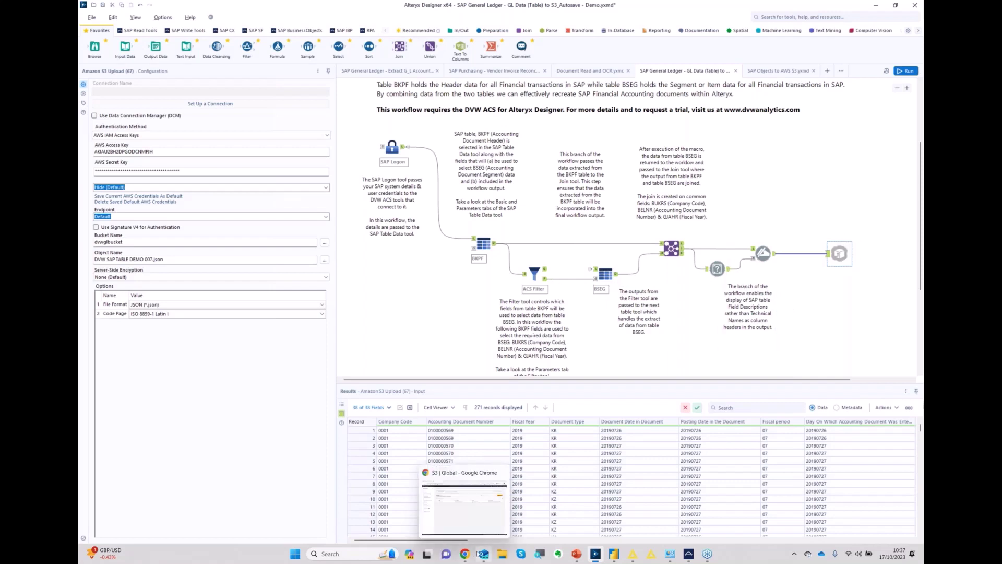
Check that DVW SAP TABLE DEMO 007.json (441.6 KB) is in dvwglbucket, then return to Alteryx.
click(468, 512)
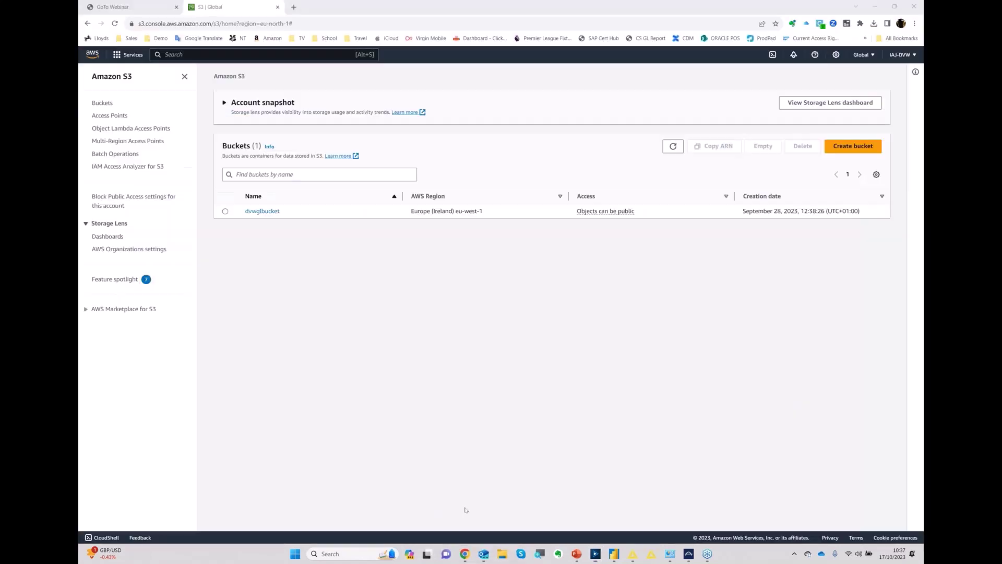
click(264, 211)
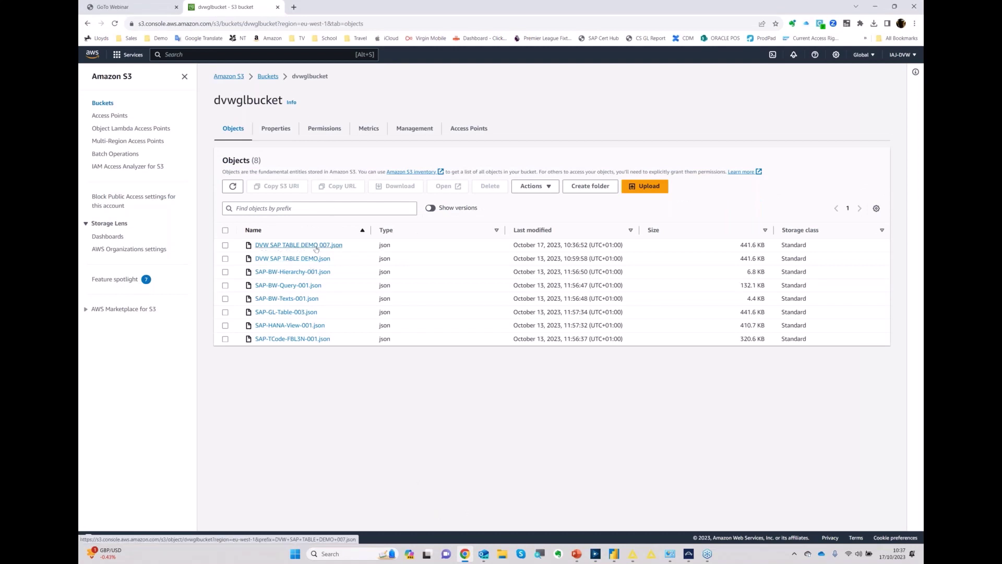
click(305, 246)
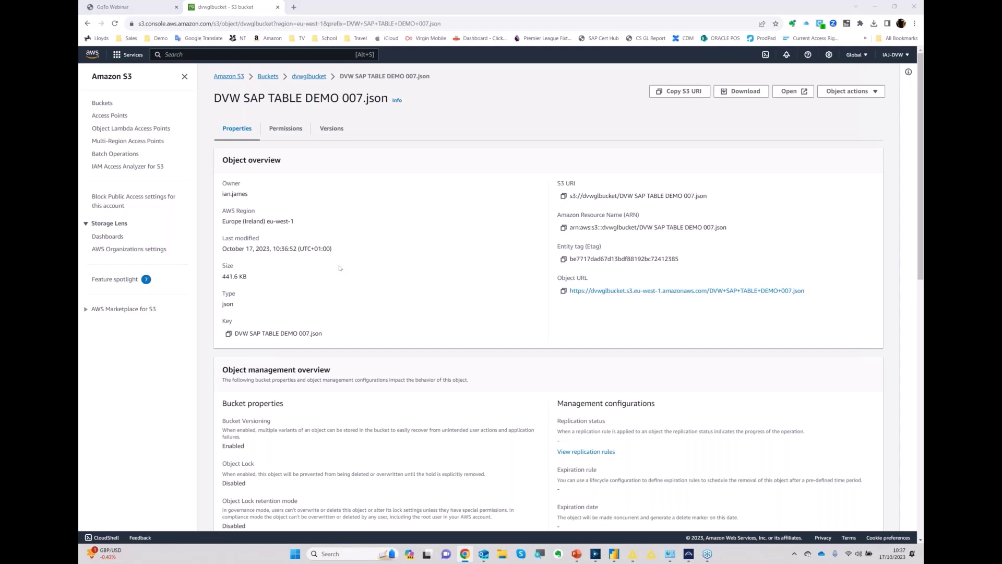
key(alt+Tab)
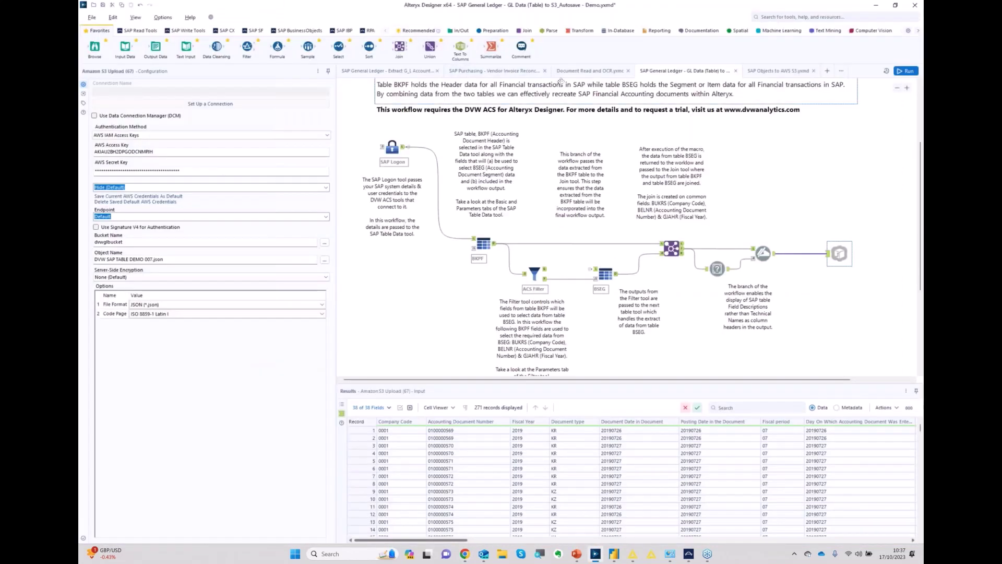
Open the SAP Objects to AWS S3.yxmd workflow and hide the Results window to enlarge the canvas.
click(776, 73)
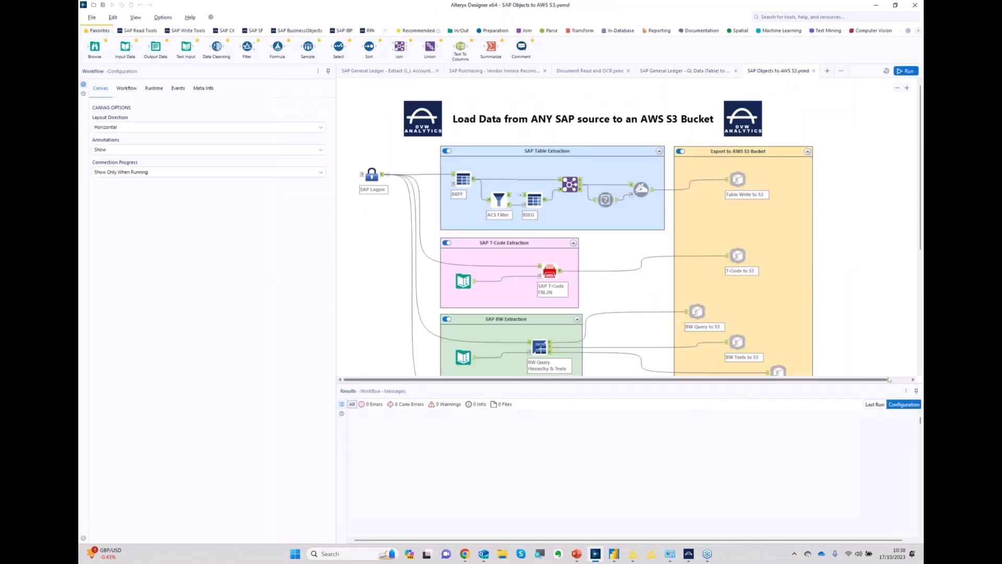
click(917, 391)
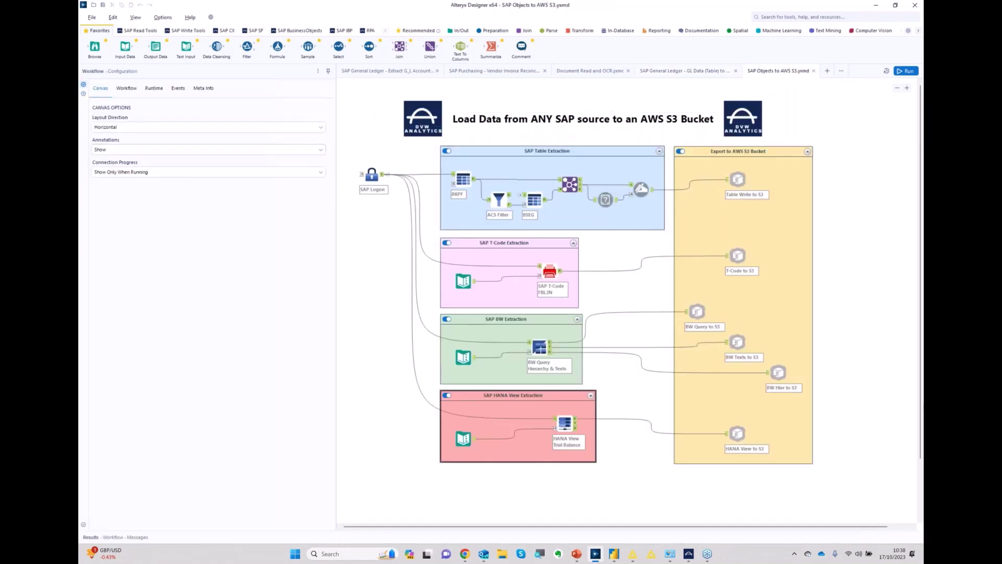
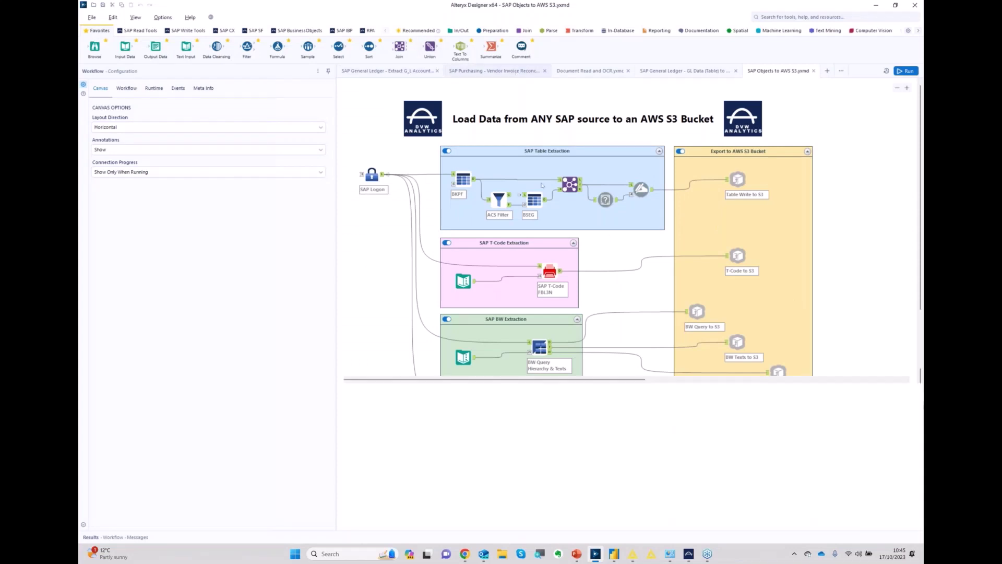
Open the Vendor Invoice Reconciliation workflow and view its required-documents list: company 1000, FB60, three BELNR numbers.
click(516, 73)
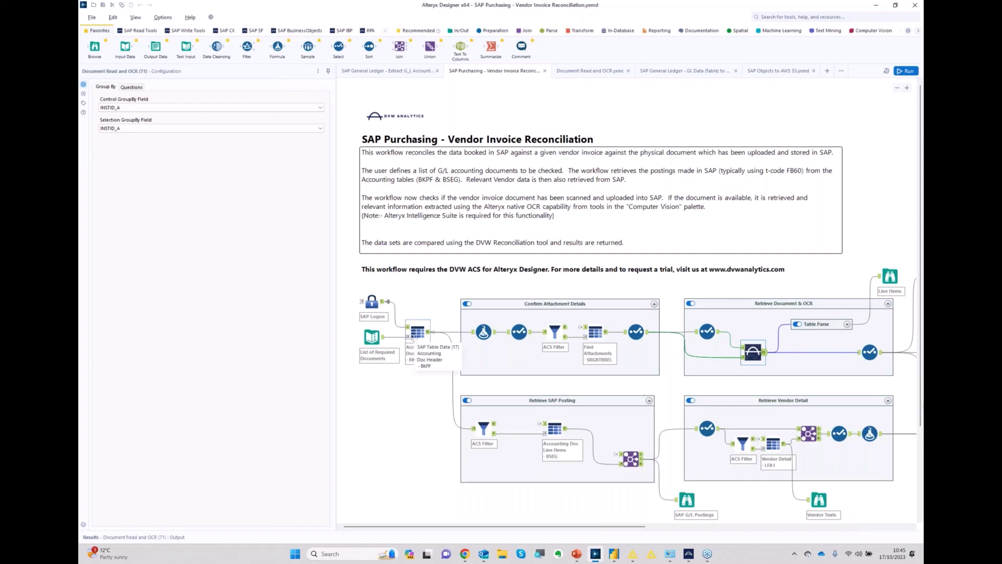
click(372, 338)
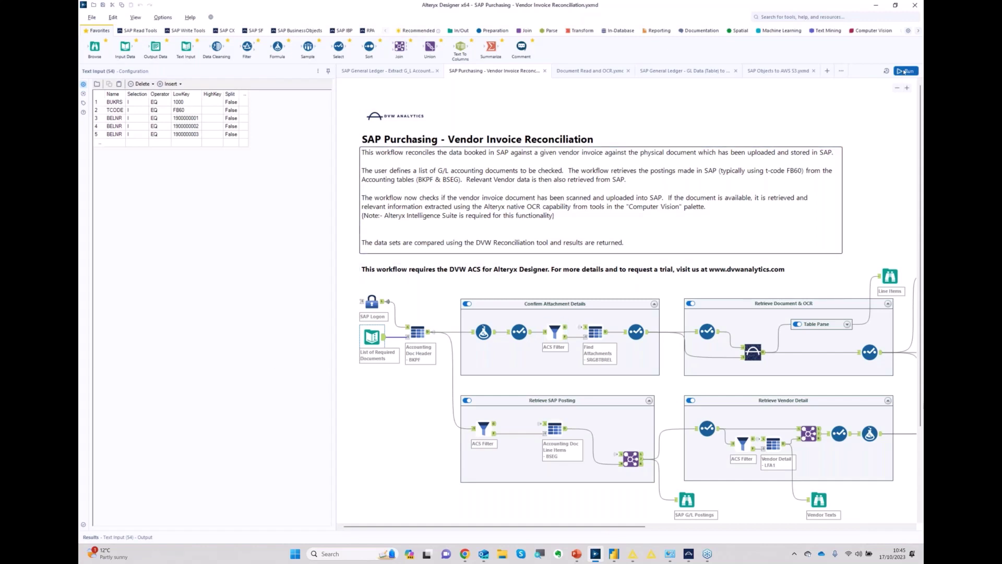
Run the full reconciliation workflow until it completes with 25 warnings and discrepancy messages.
click(729, 254)
click(907, 71)
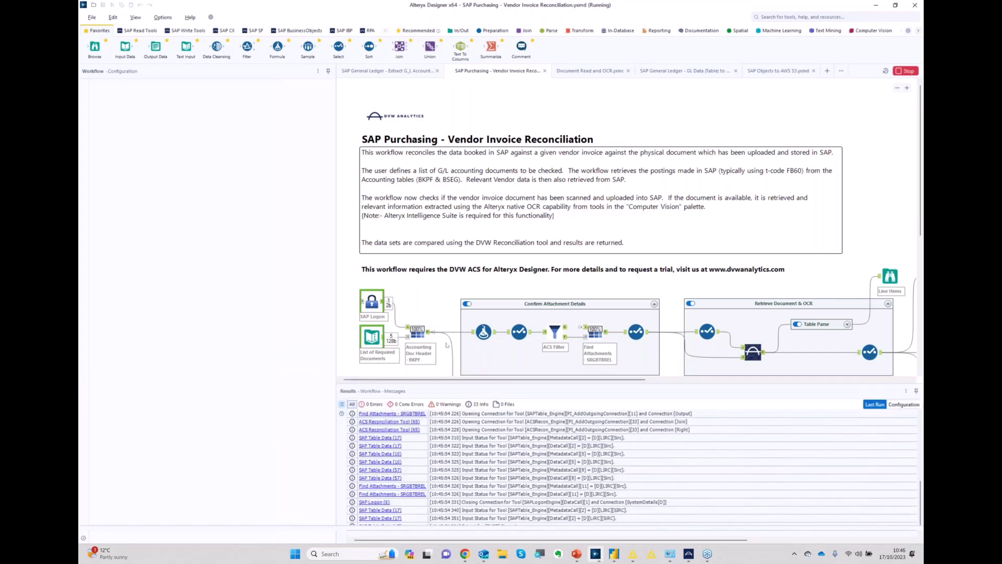
scroll(418, 334, down, 3)
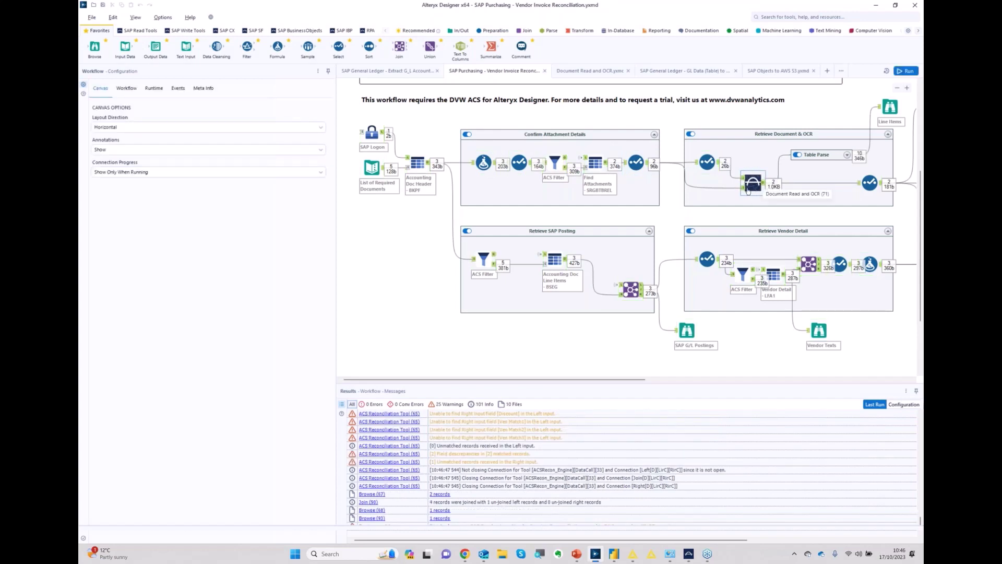
click(753, 189)
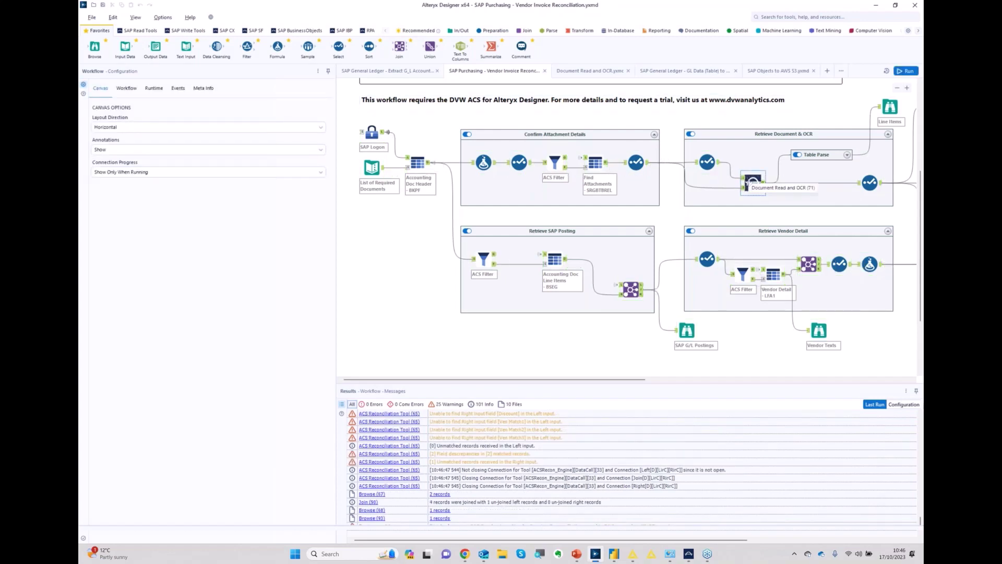
In the Document Read and OCR macro, inspect the SO_DOCUMENT_READ settings and the tools feeding the OCR step.
click(581, 75)
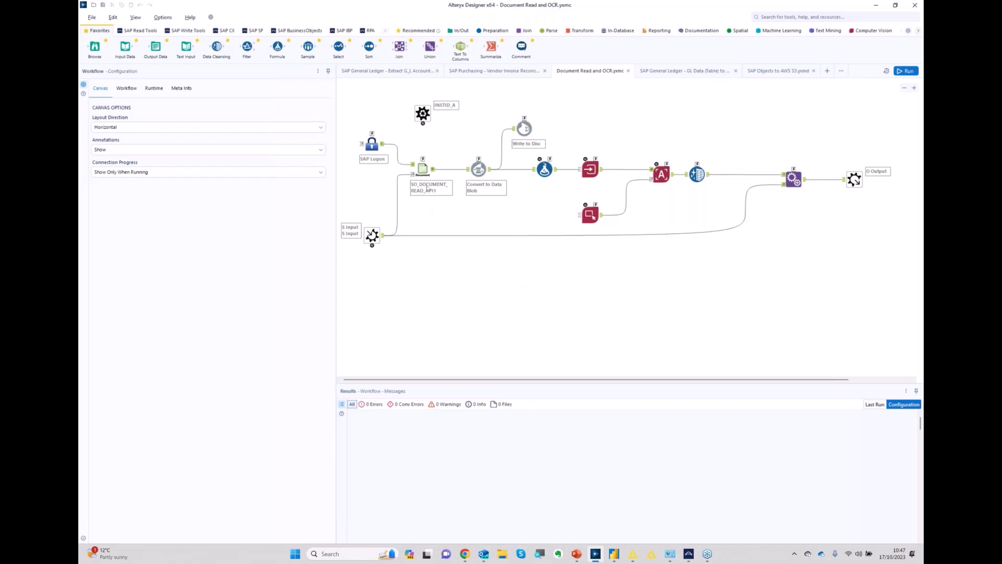
click(422, 168)
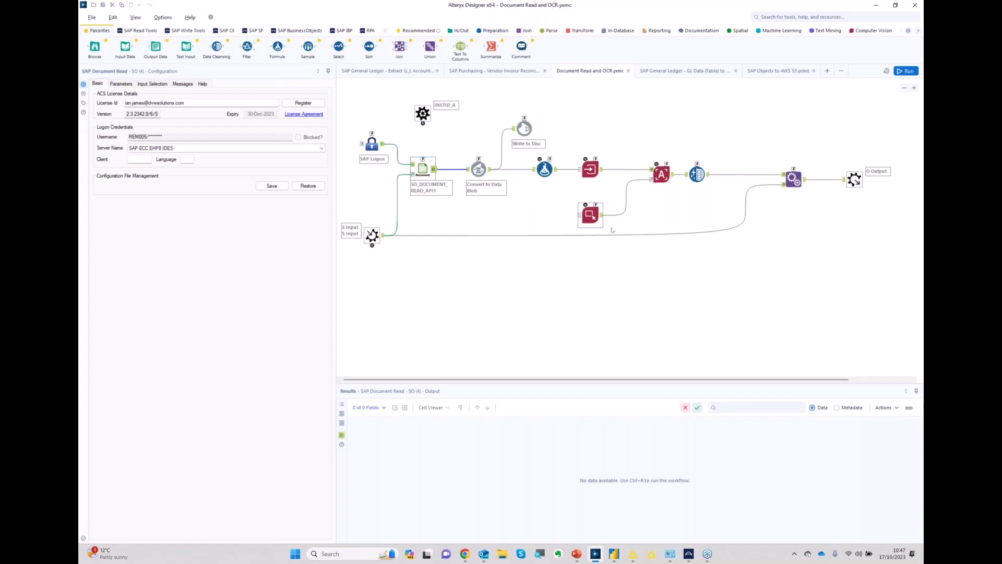
drag(572, 142, 681, 236)
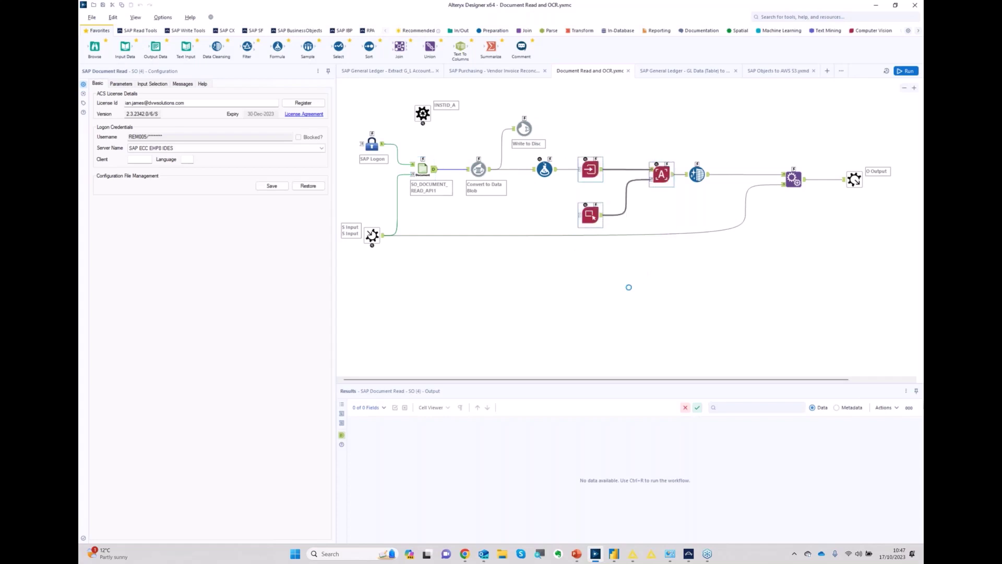
click(625, 201)
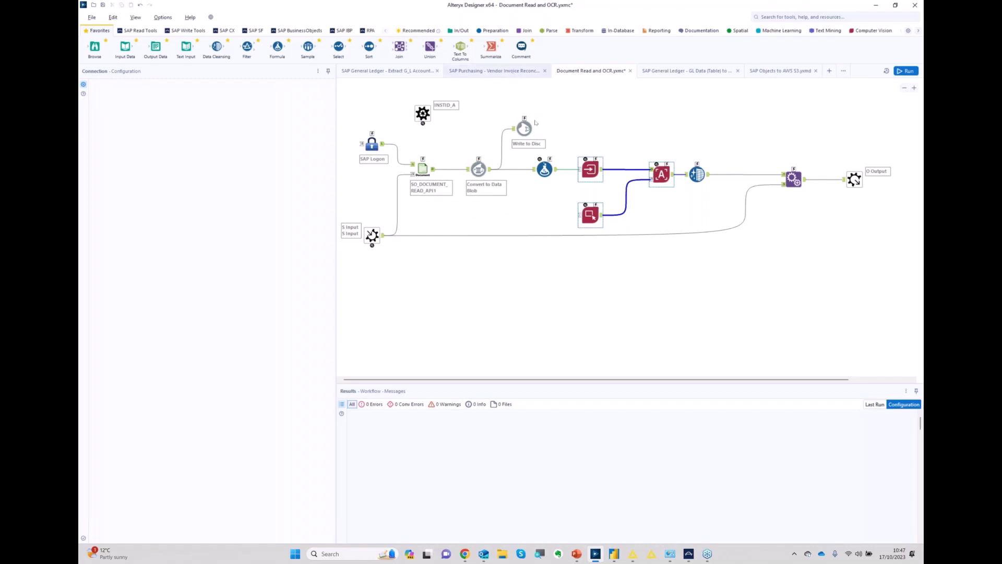
Back in the reconciliation workflow, browse the 10 OCR-extracted line items with quantity, description, unit price and total.
key(ctrl+shift+Tab)
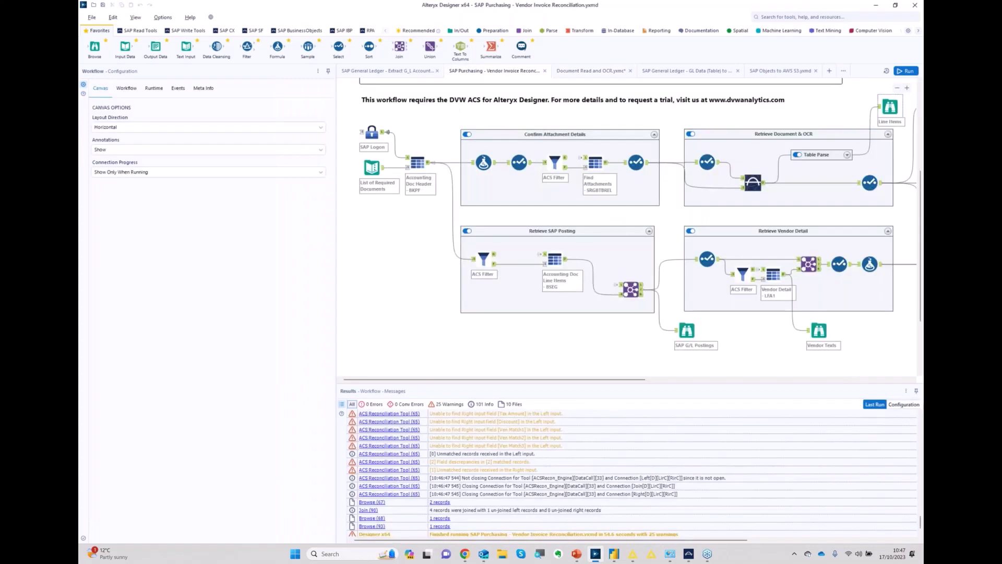
click(891, 107)
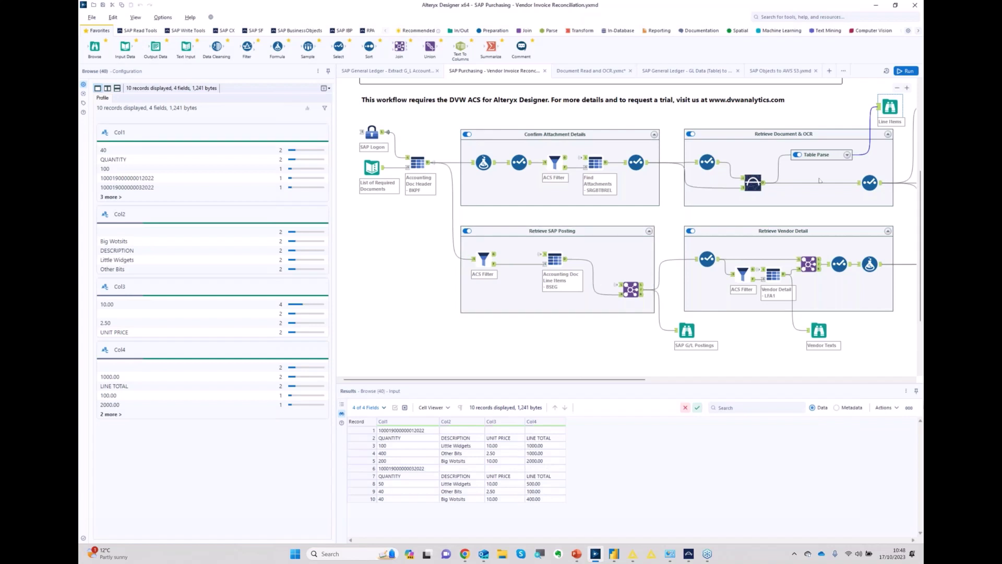
scroll(627, 380, right, 10)
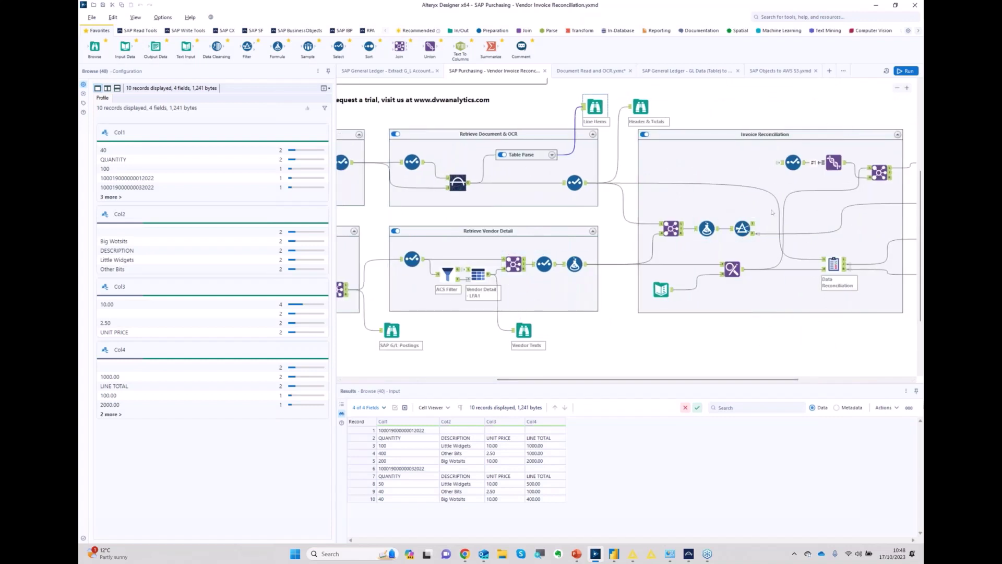
drag(665, 381, 771, 382)
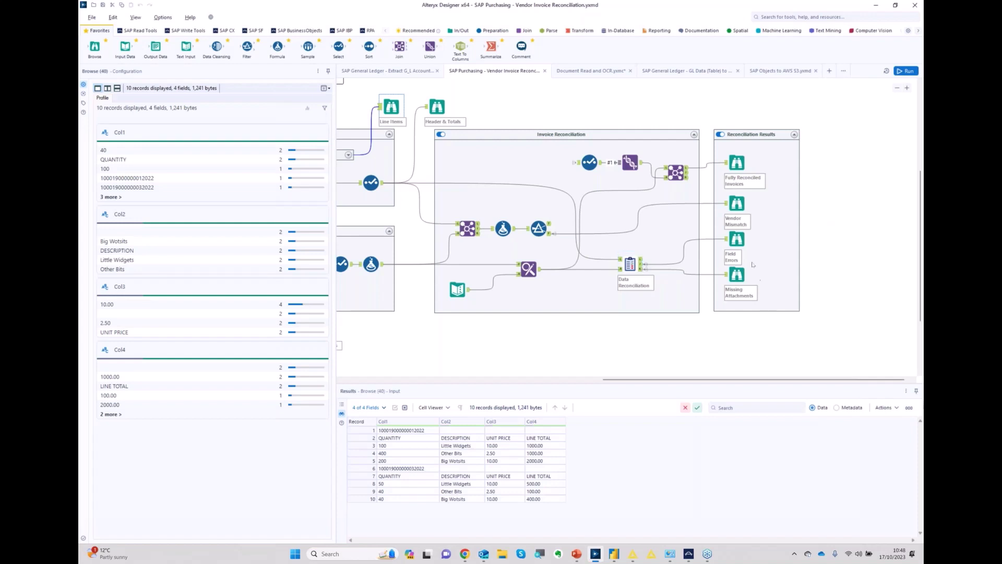
Browse the Fully Reconciled, Vendor Mismatch and Field Errors outputs, ending on the payment-terms and invoice-date mismatches.
click(737, 163)
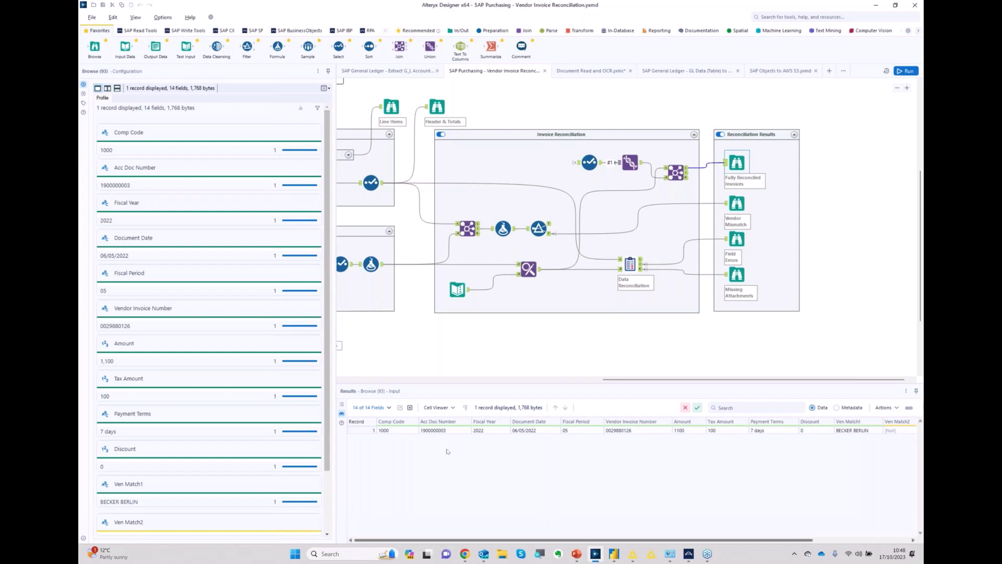
click(738, 204)
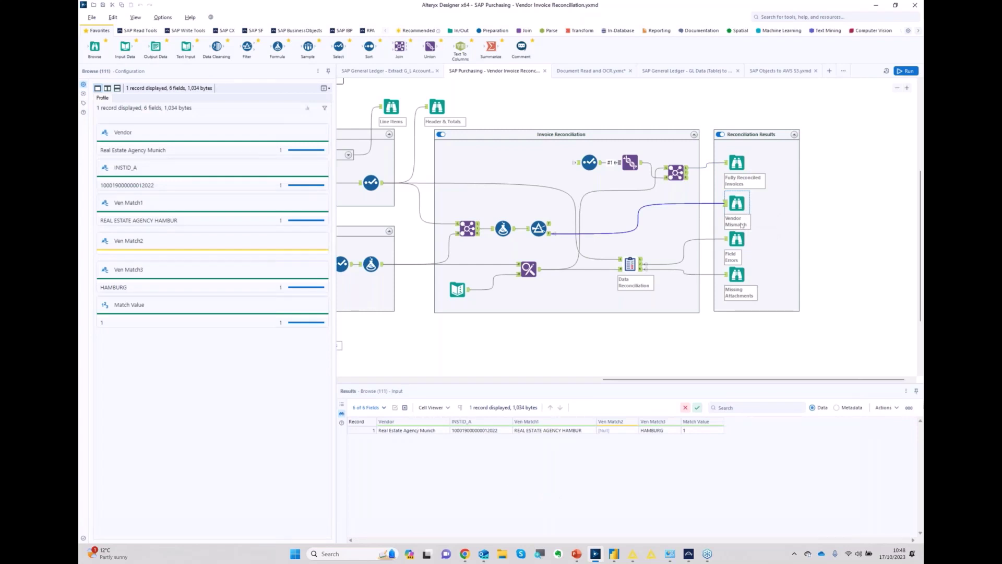
mouse_move(579, 426)
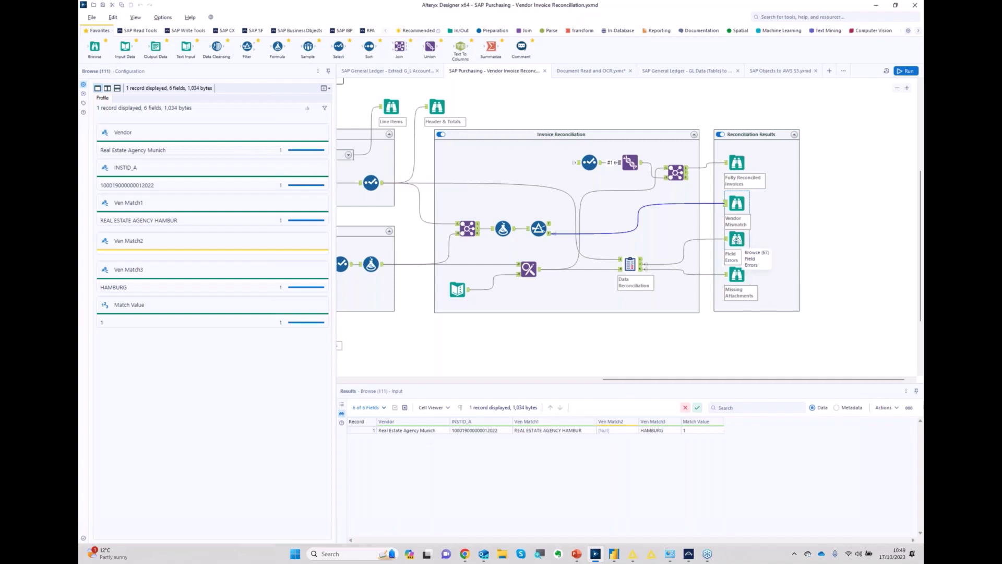
click(736, 240)
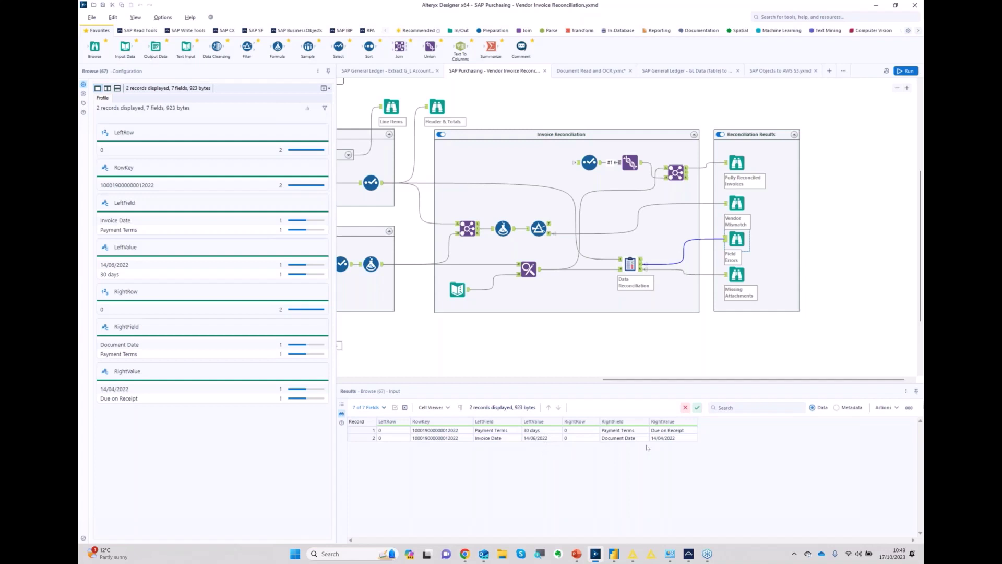
click(741, 285)
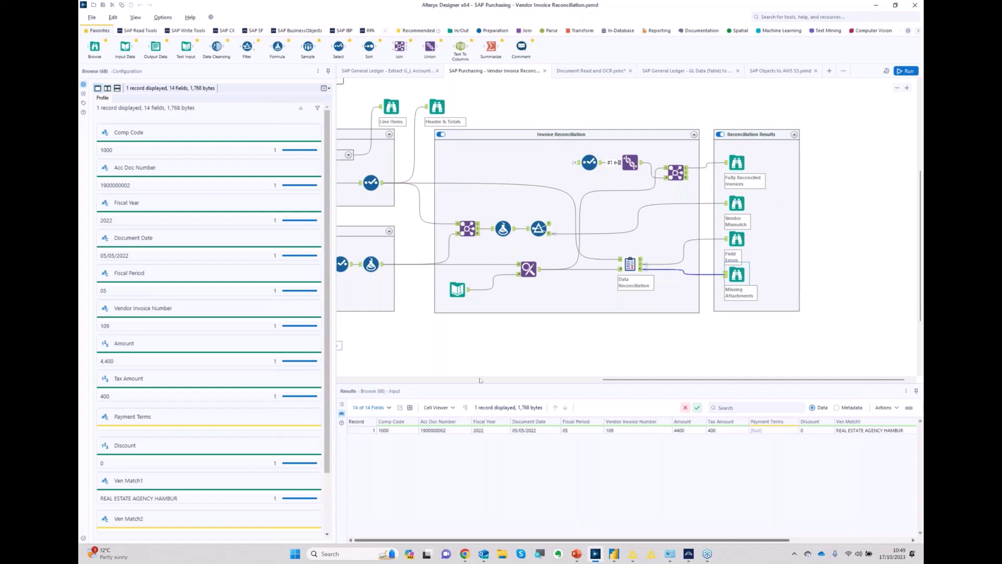
drag(649, 380, 410, 334)
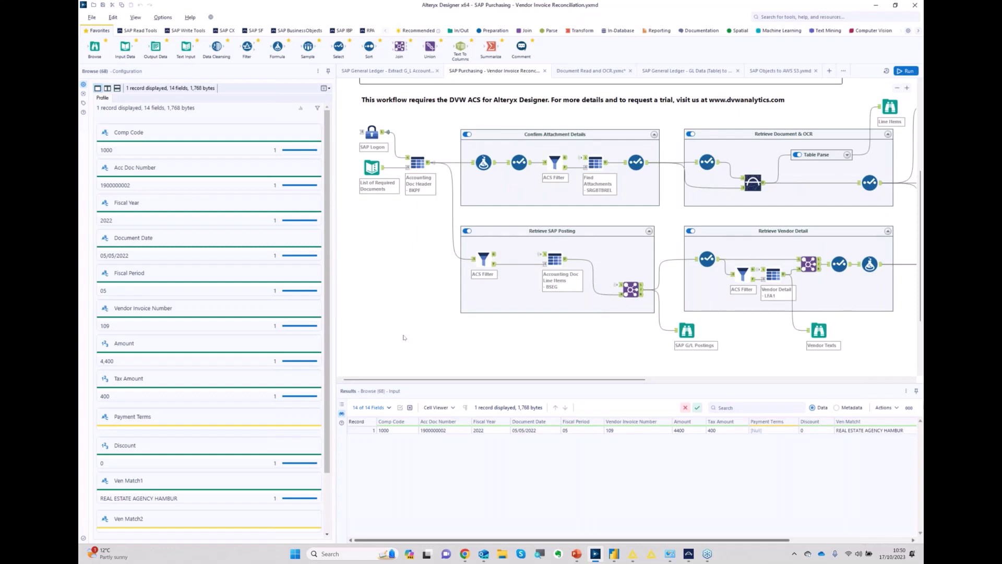
scroll(404, 308, up, 5)
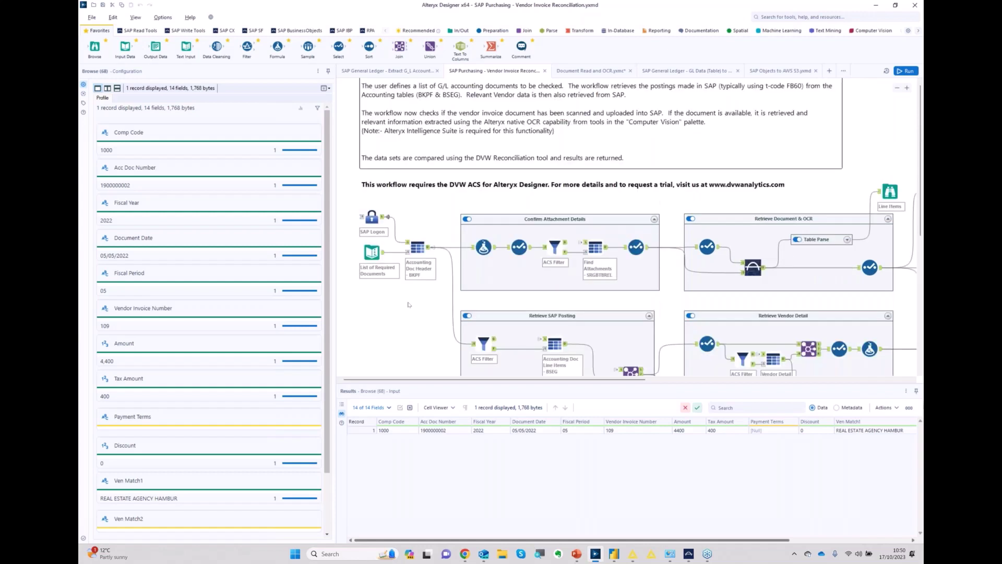